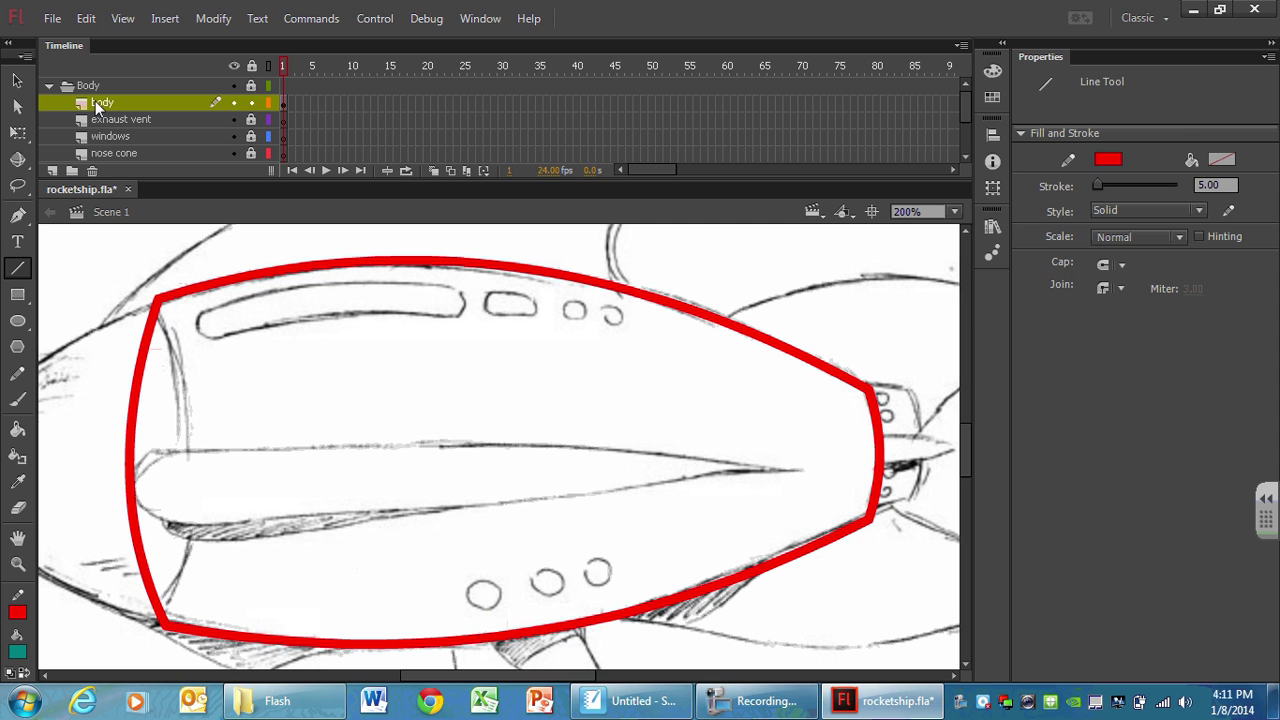
# Lock the body layer and collapse the Body folder in the timeline
pyautogui.rightClick(251, 104)
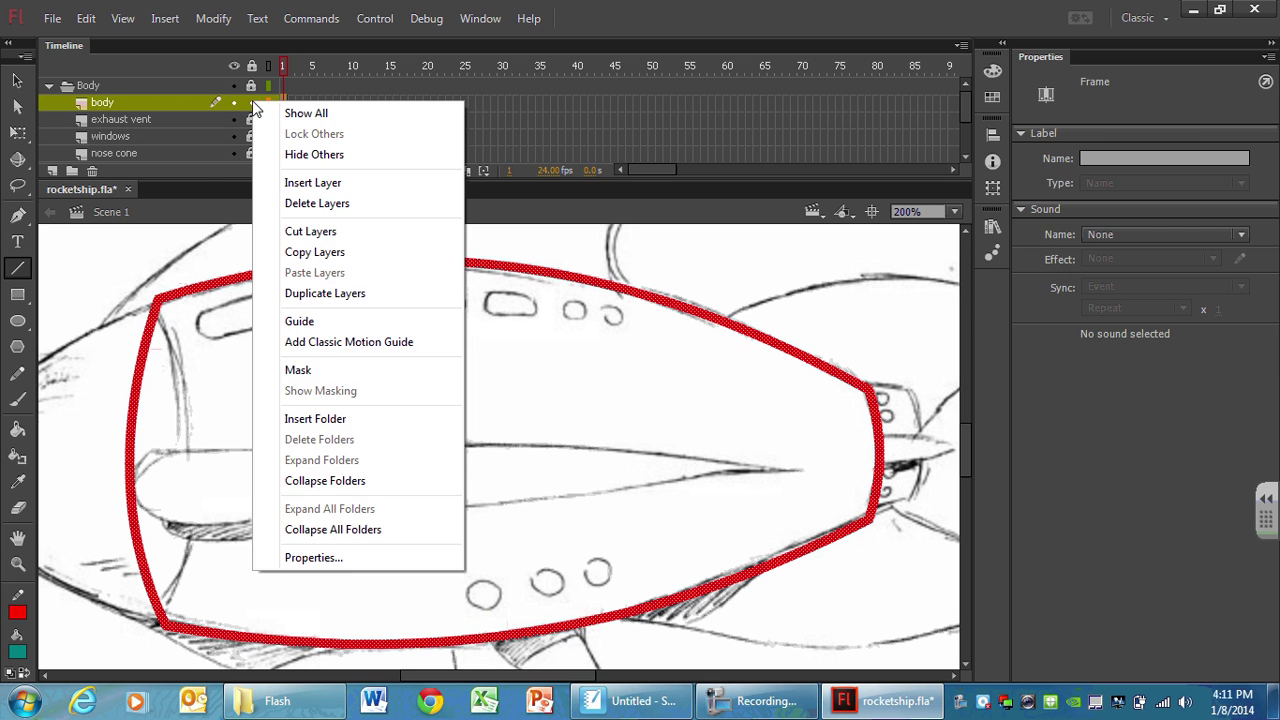
pyautogui.click(251, 103)
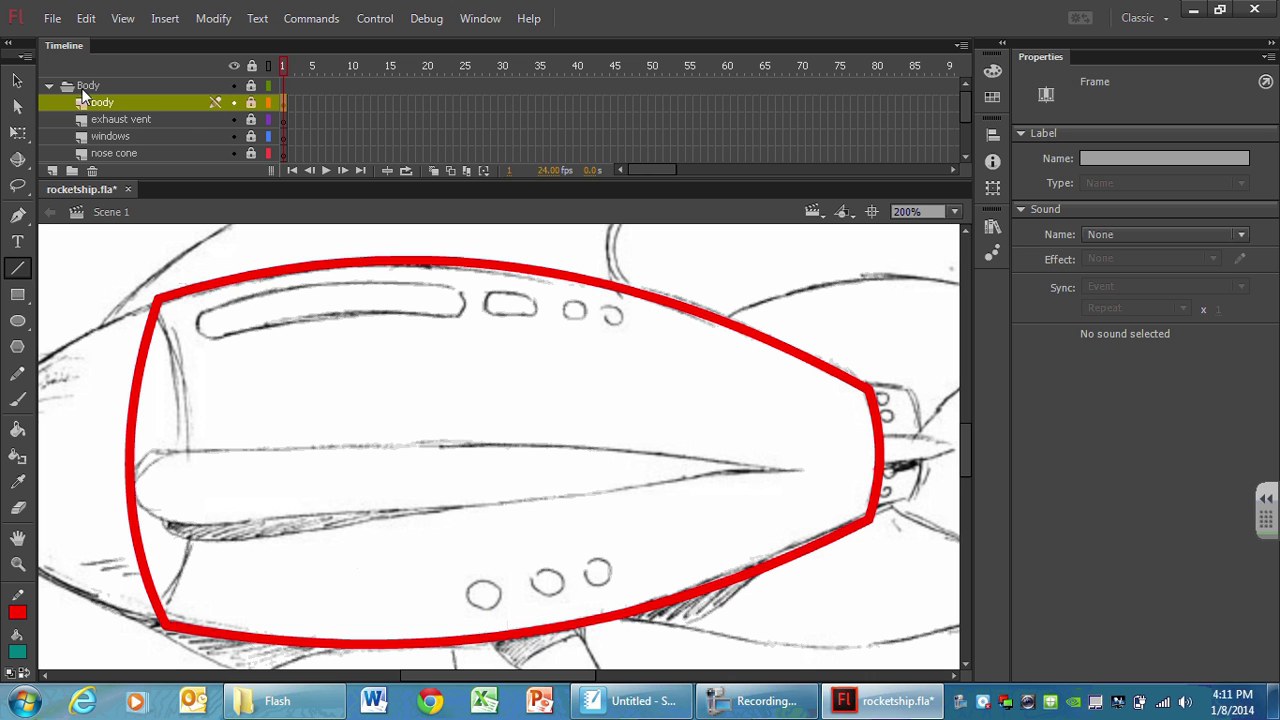
pyautogui.click(48, 85)
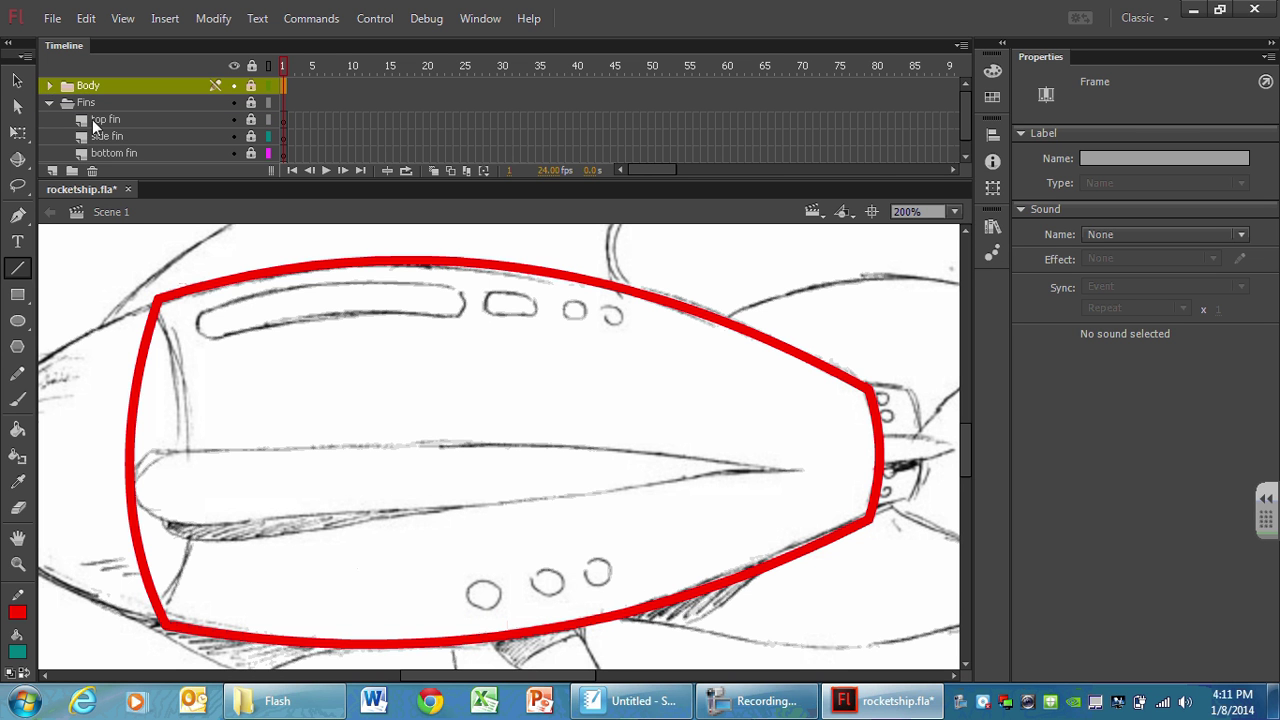
# Make the side fin layer active and unlocked, and hide the Body folder
pyautogui.click(132, 138)
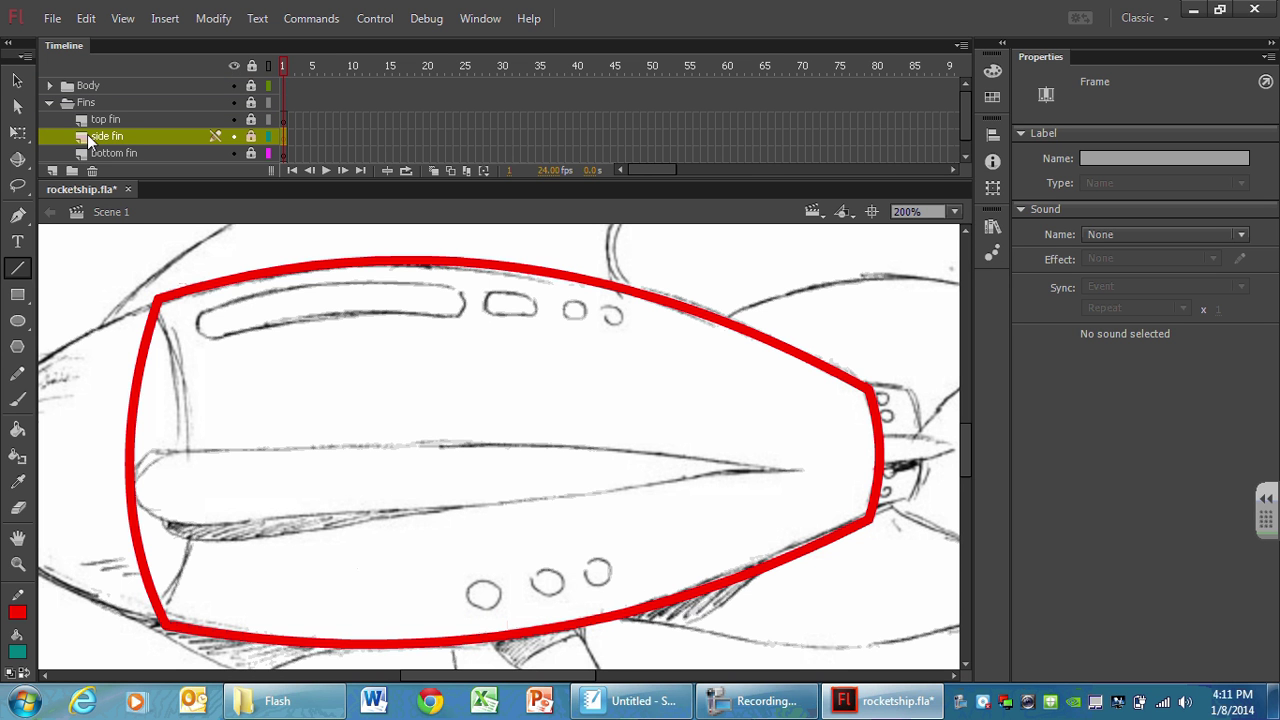
pyautogui.click(251, 137)
pyautogui.click(234, 85)
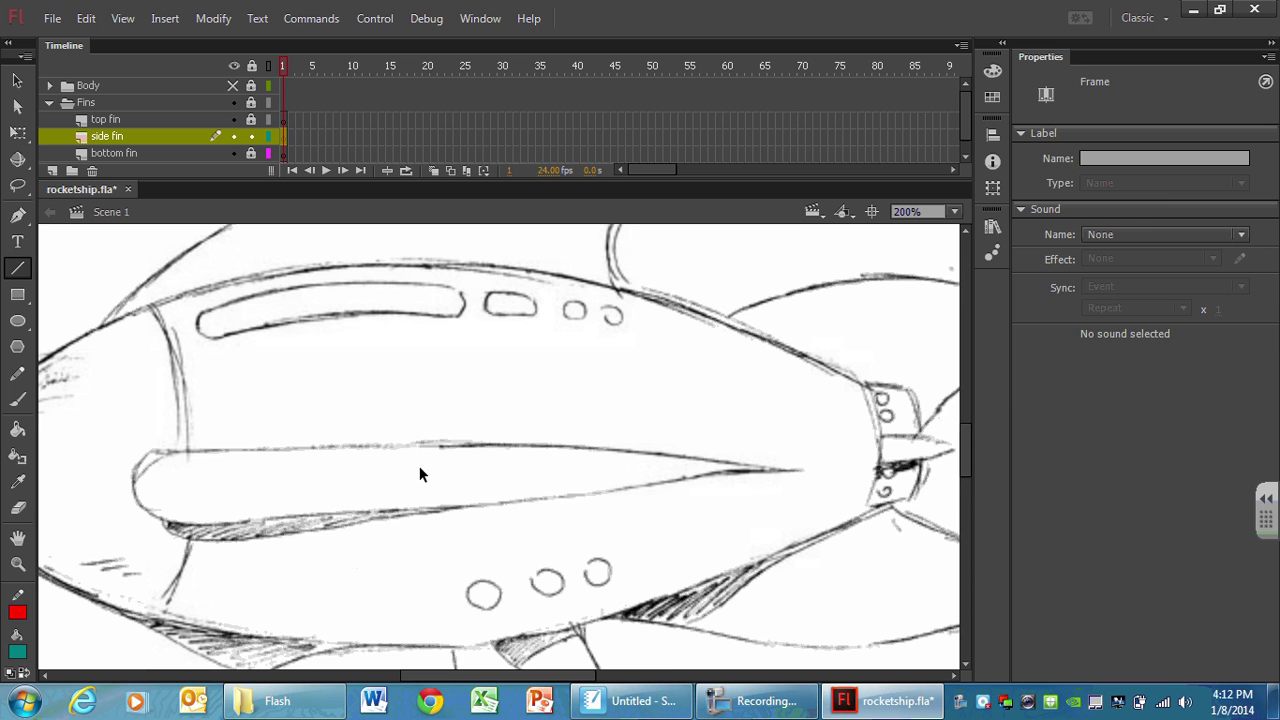
# Draw a circle about 36 px wide near the side fin's rounded front with the Oval tool, using a red 5.00 stroke and no fill
pyautogui.hotkey('ctrl', '=')
pyautogui.press('h')
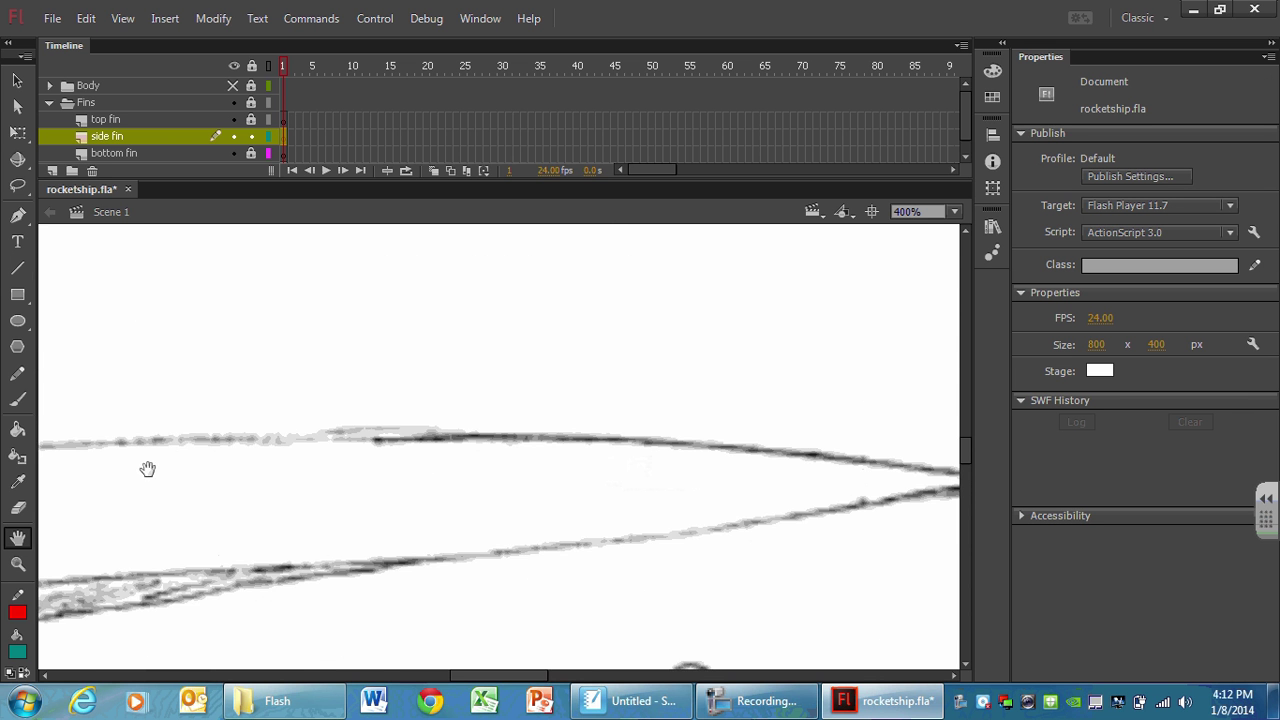
pyautogui.moveTo(69, 474); pyautogui.dragTo(591, 329)
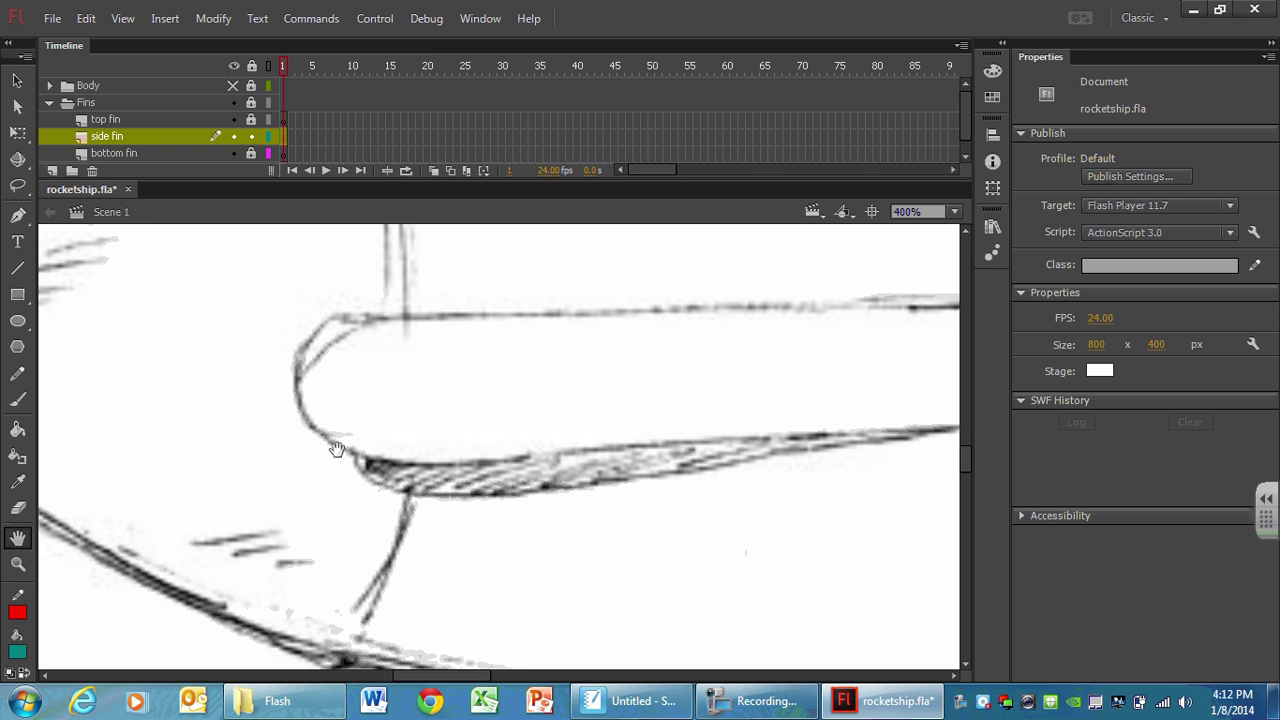
pyautogui.click(17, 268)
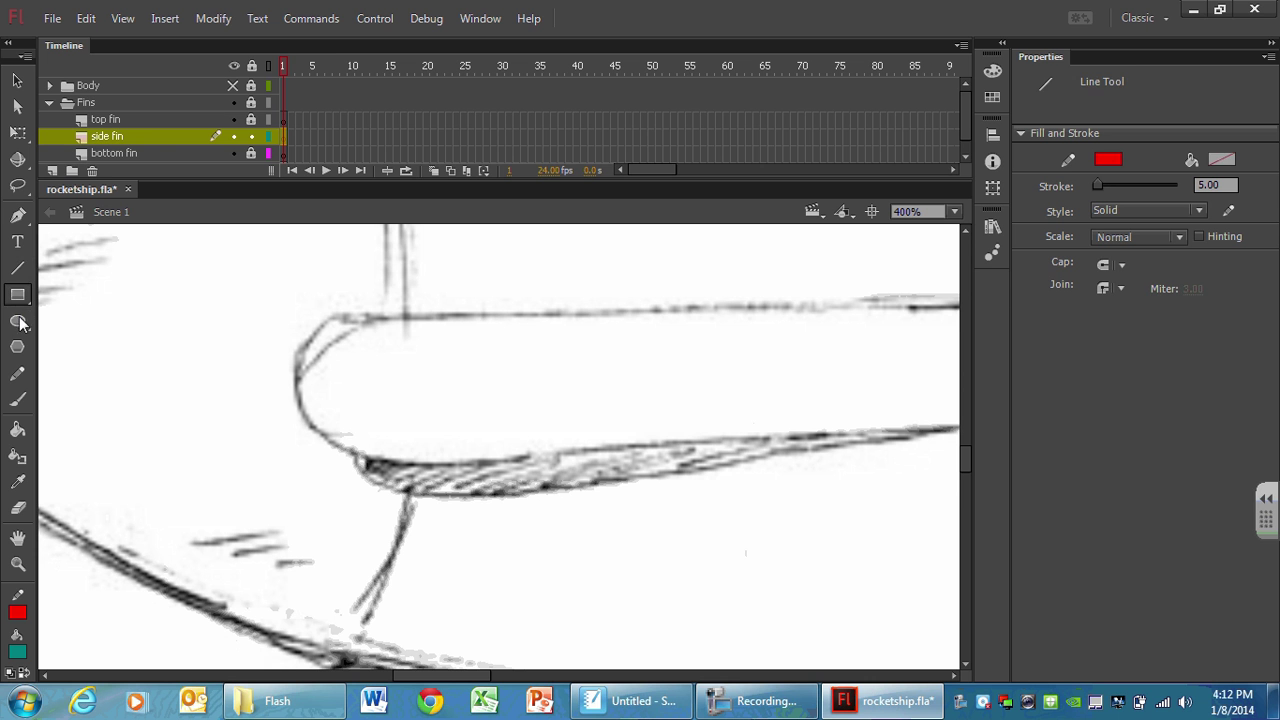
pyautogui.click(19, 321)
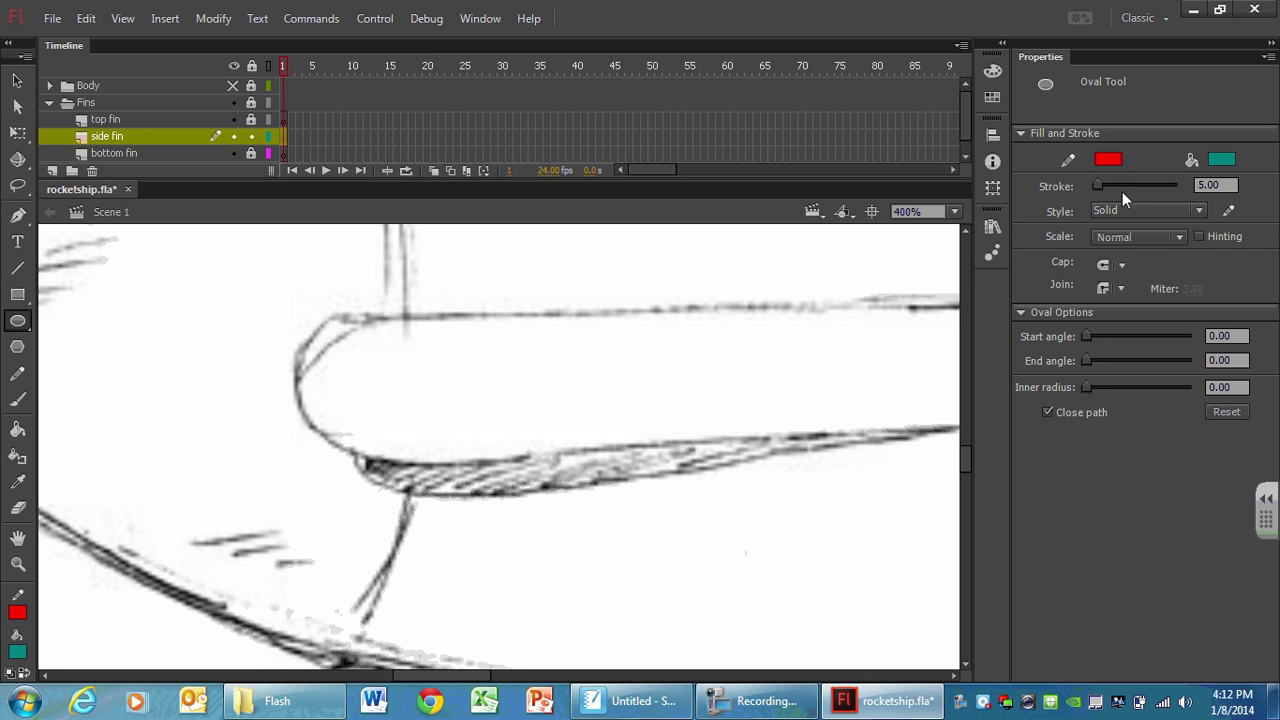
pyautogui.click(1223, 159)
pyautogui.click(1223, 157)
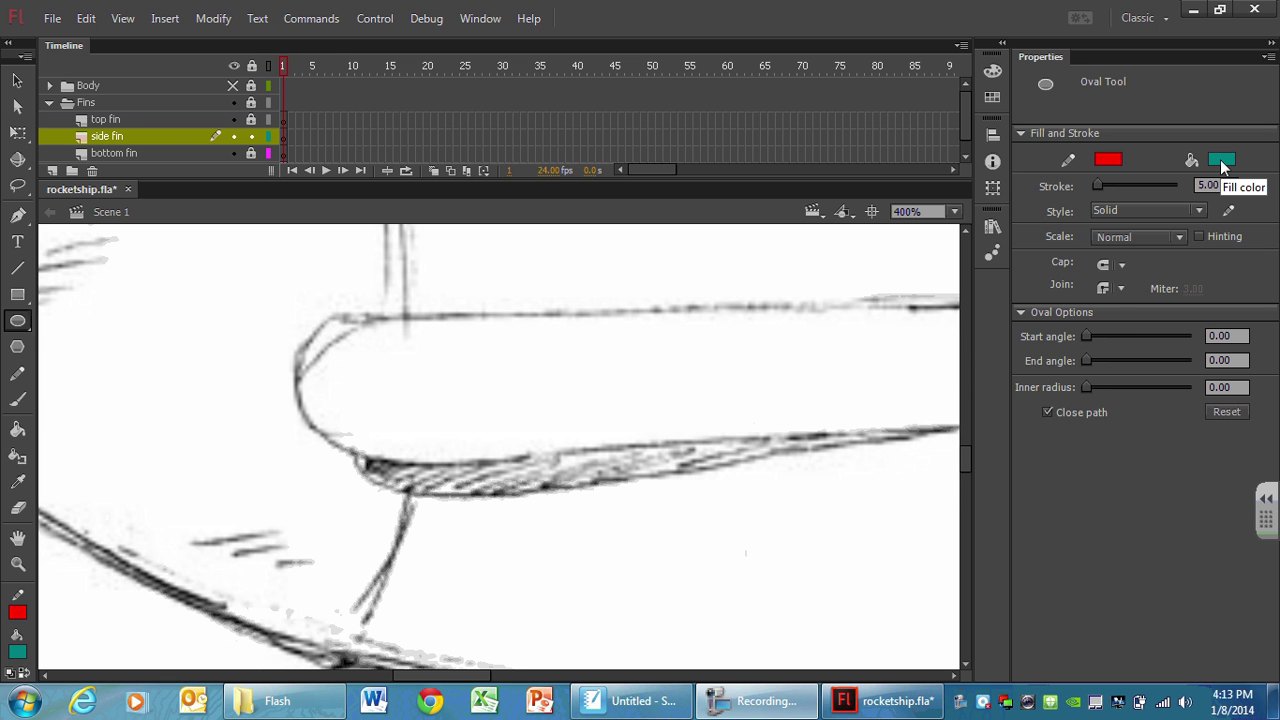
pyautogui.click(1220, 159)
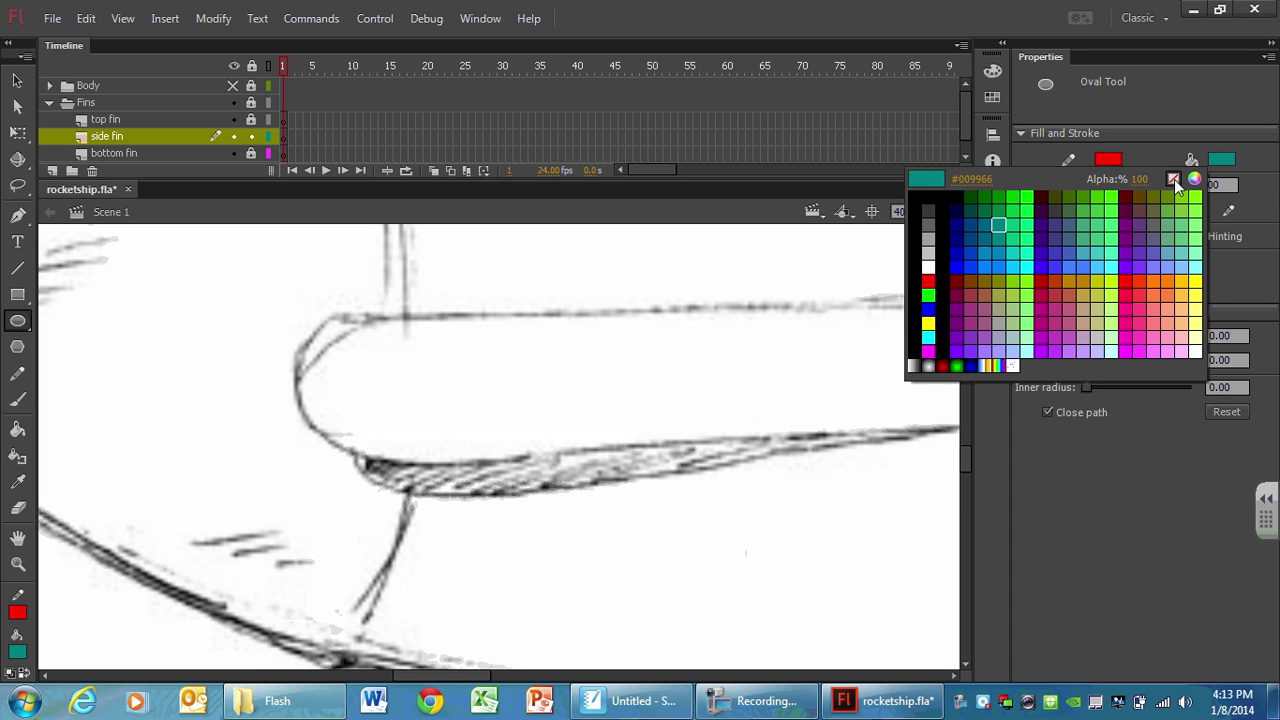
pyautogui.click(1174, 179)
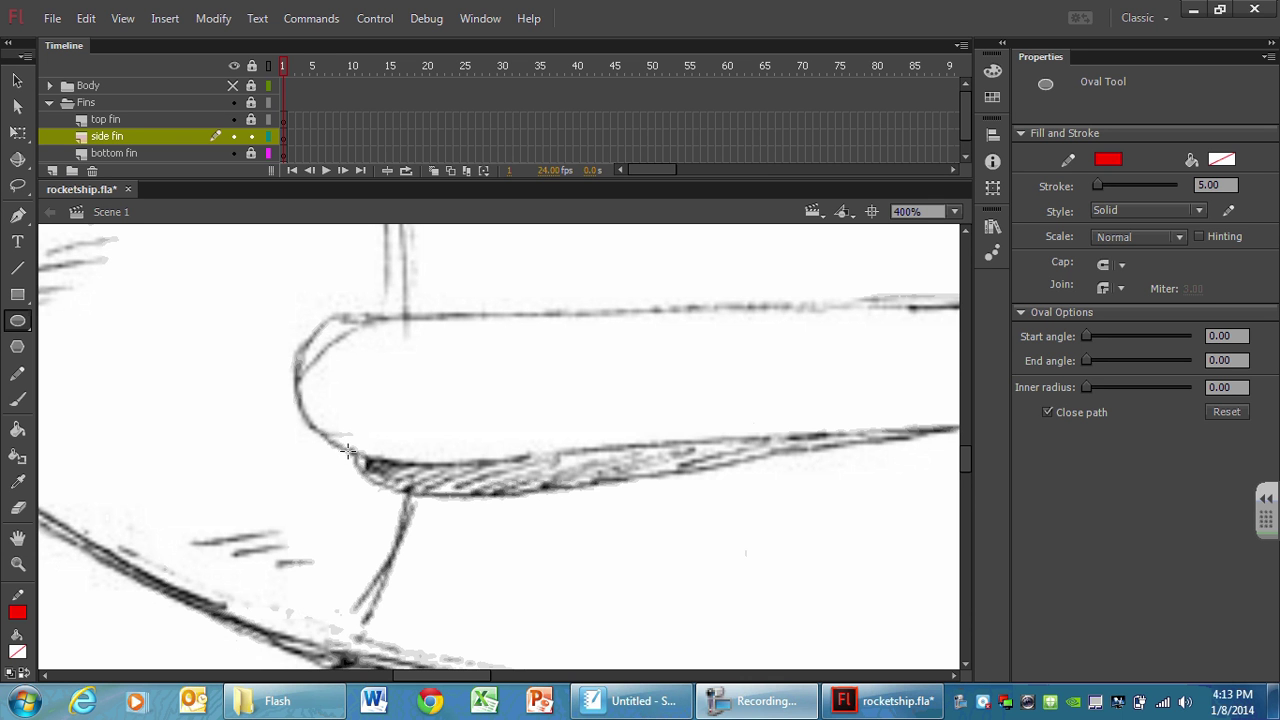
pyautogui.moveTo(345, 455); pyautogui.dragTo(487, 356)
pyautogui.hotkey('ctrl', 'z')
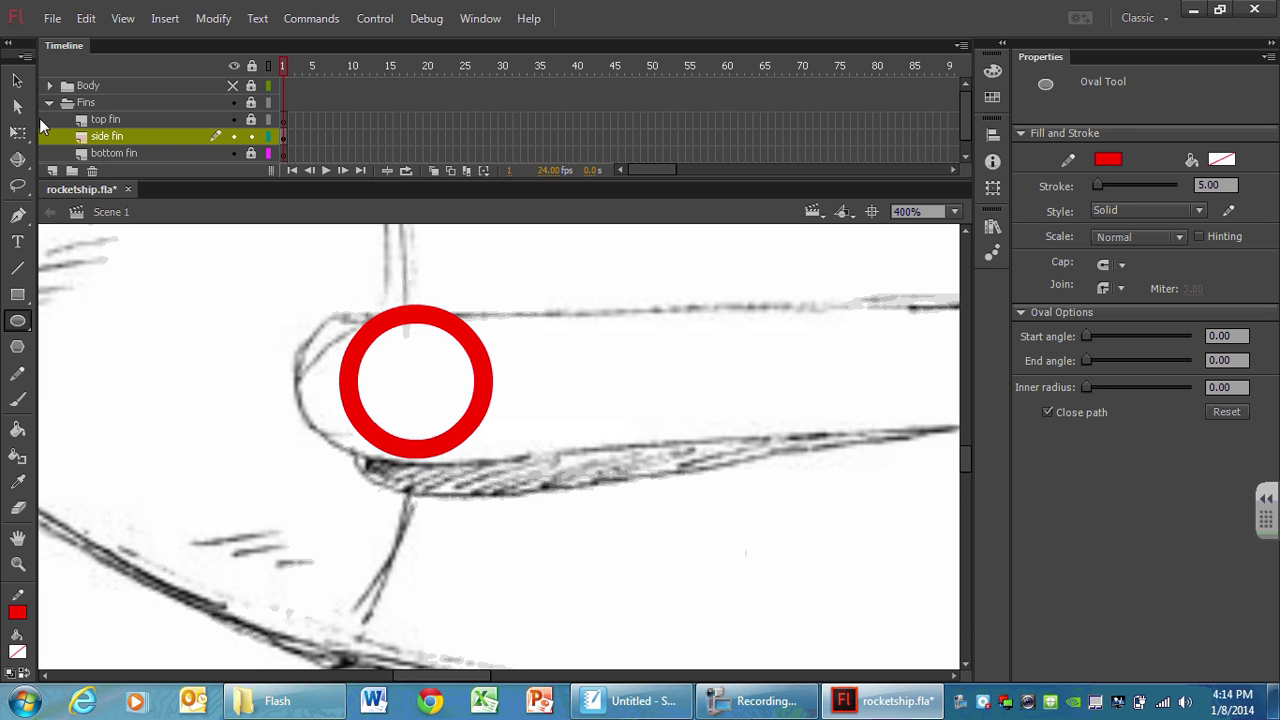
pyautogui.click(15, 82)
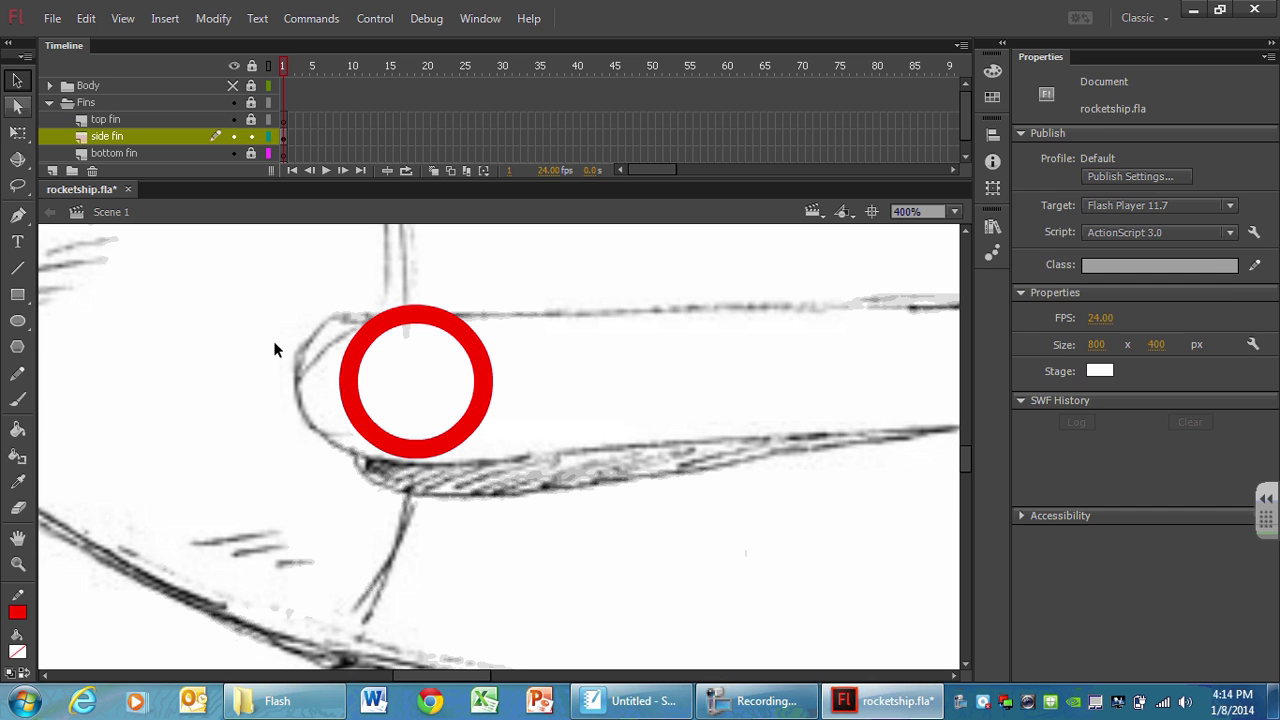
pyautogui.click(362, 345)
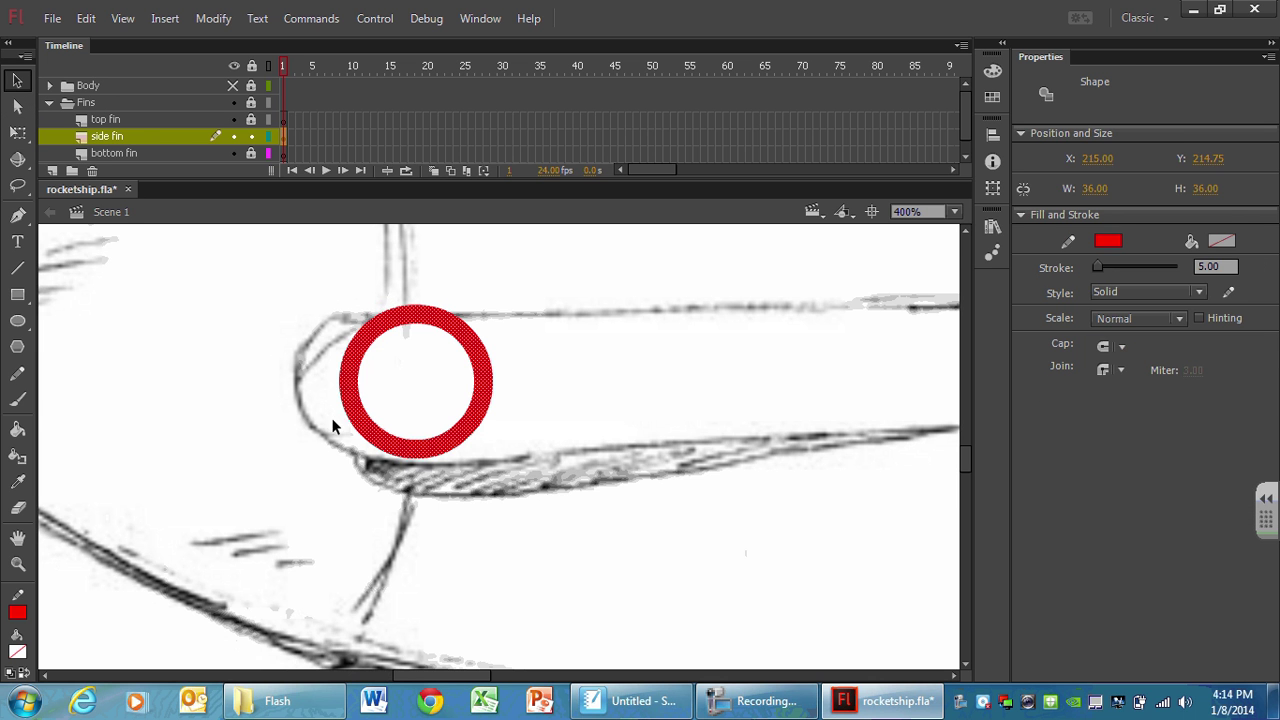
pyautogui.click(411, 372)
pyautogui.moveTo(370, 330); pyautogui.dragTo(345, 288)
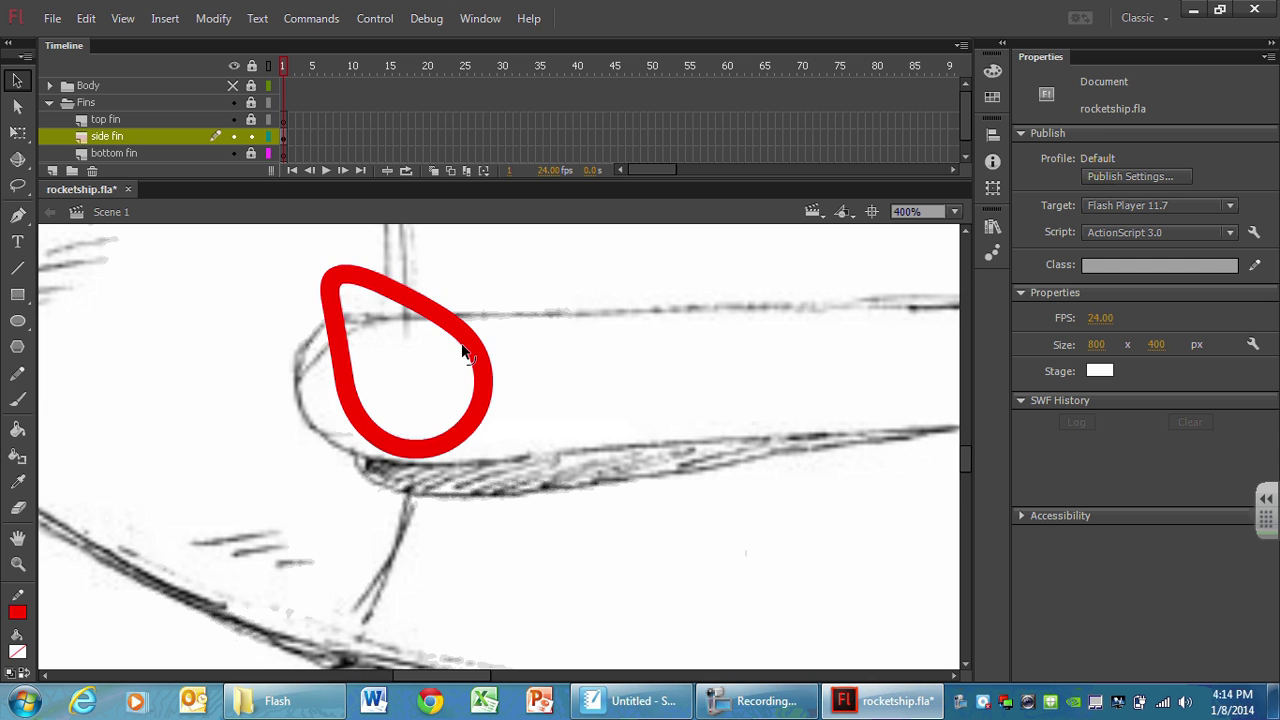
pyautogui.hotkey('ctrl', 'z')
# Move the circle onto the sketched side fin's rounded front, at X 203.00 and Y 215.50
pyautogui.moveTo(288, 278); pyautogui.dragTo(572, 507)
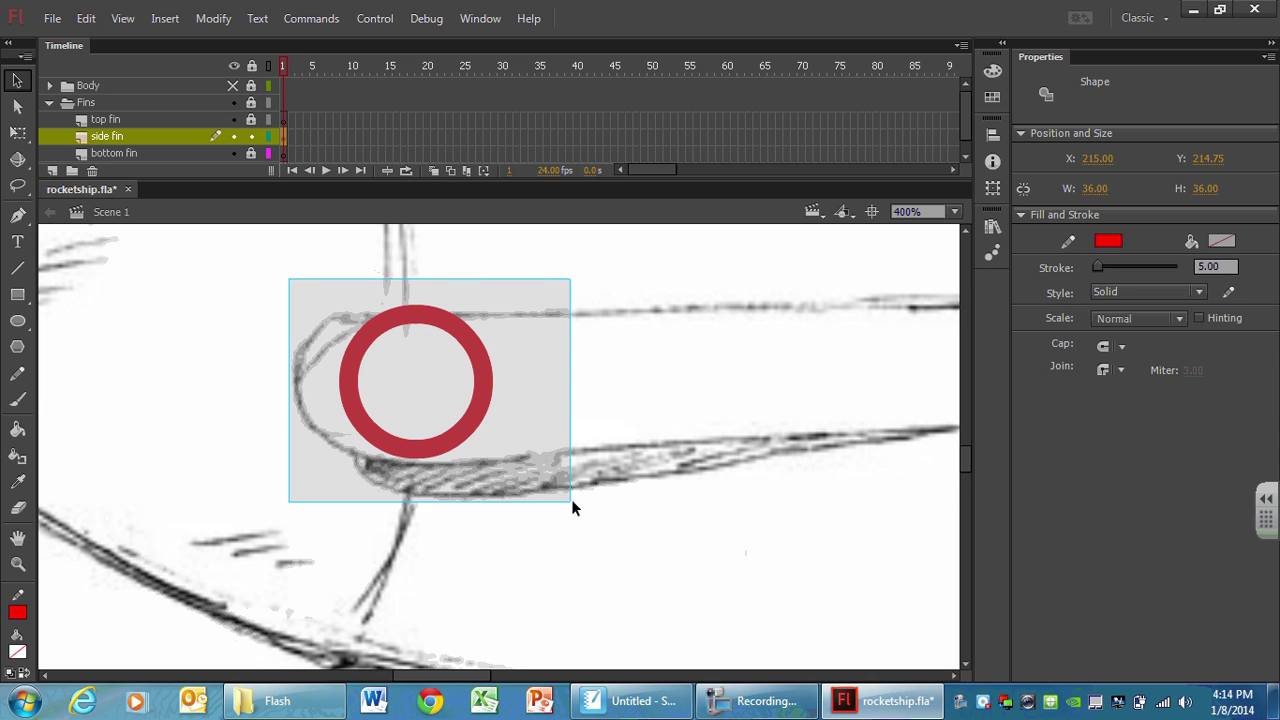
pyautogui.press('Left')
pyautogui.press('Left')
pyautogui.press('Left')
pyautogui.press('Left')
pyautogui.press('Left')
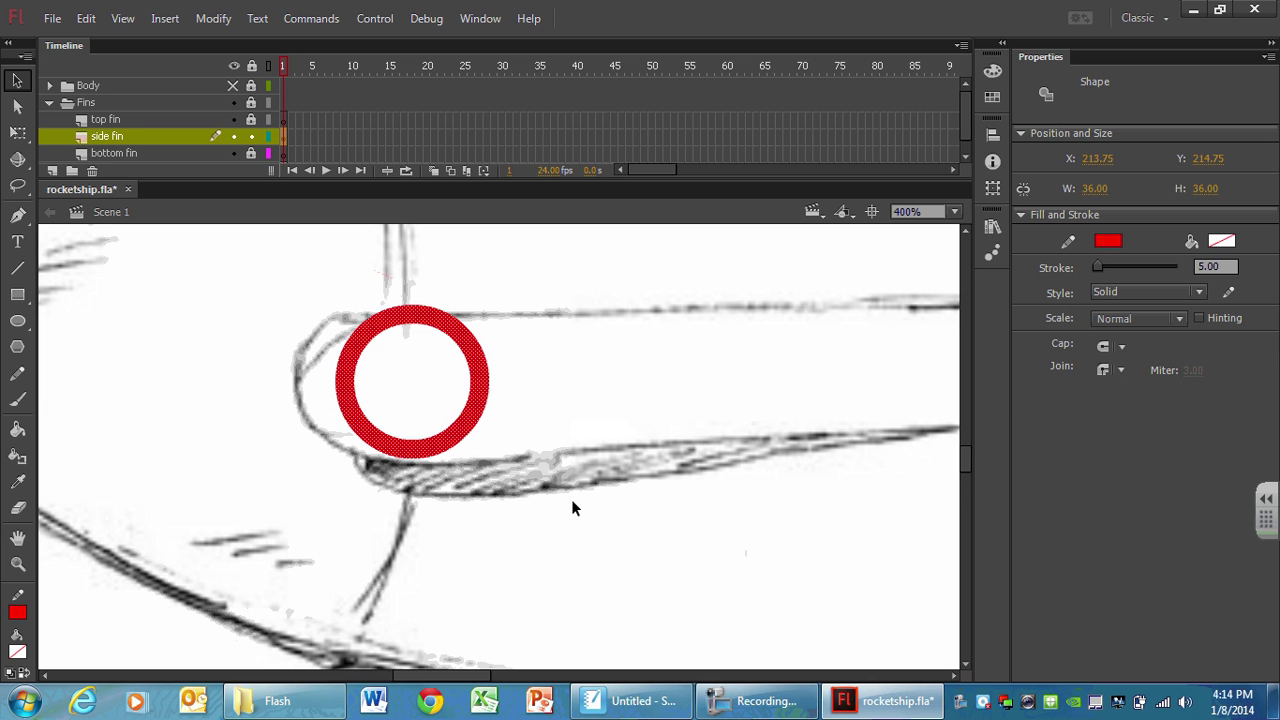
pyautogui.moveTo(371, 337); pyautogui.dragTo(331, 337)
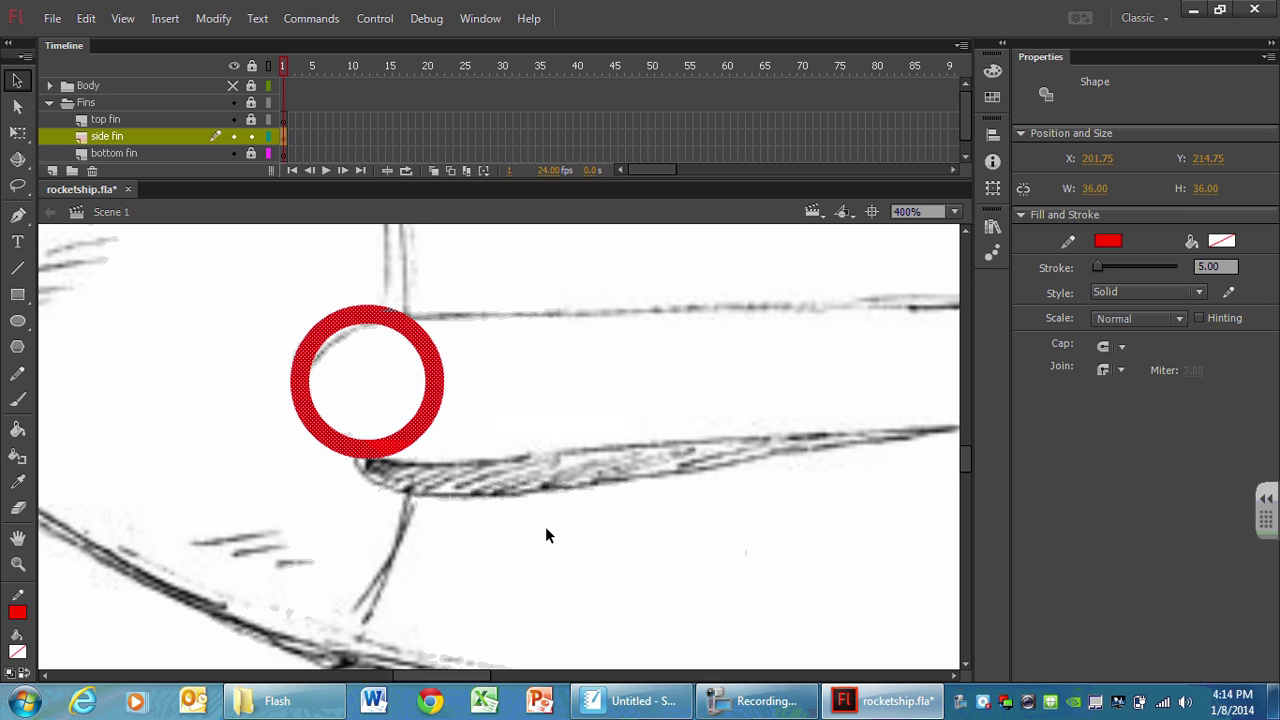
pyautogui.press('Down')
pyautogui.press('Down')
pyautogui.press('Down')
pyautogui.press('Down')
pyautogui.press('Right')
pyautogui.press('Right')
pyautogui.press('Right')
pyautogui.press('Right')
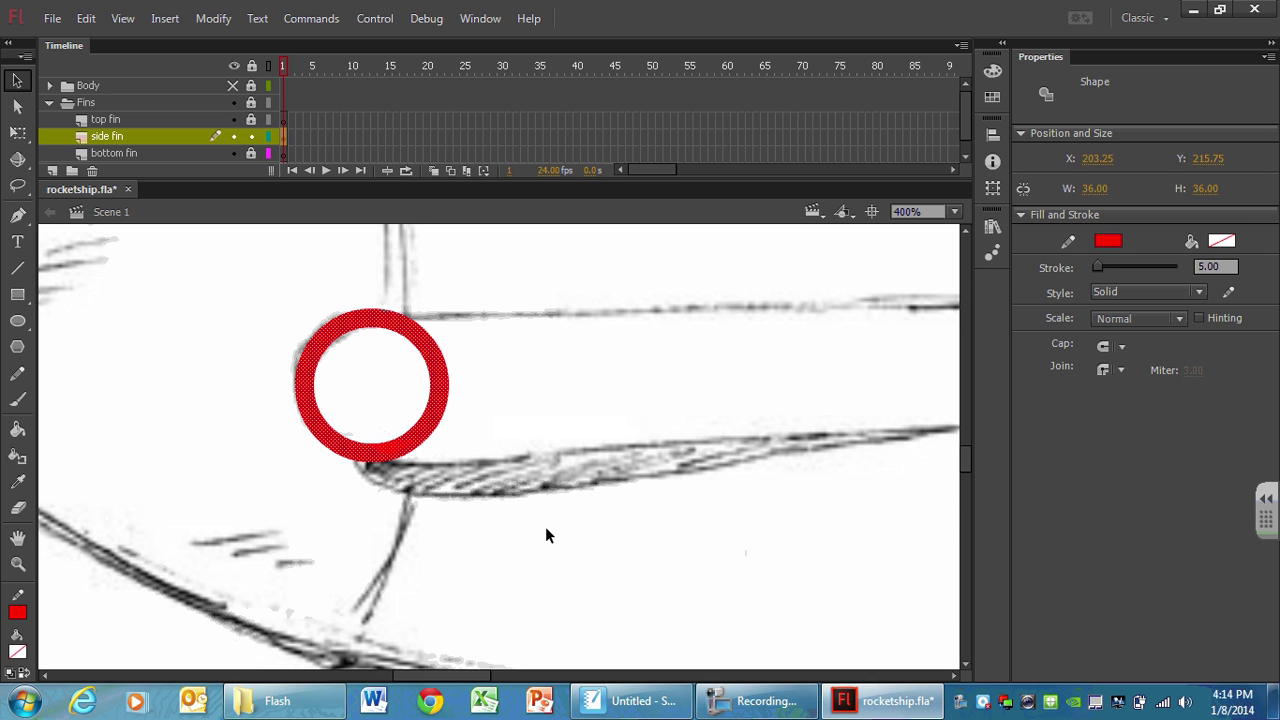
pyautogui.press('Left')
pyautogui.press('Left')
pyautogui.press('Up')
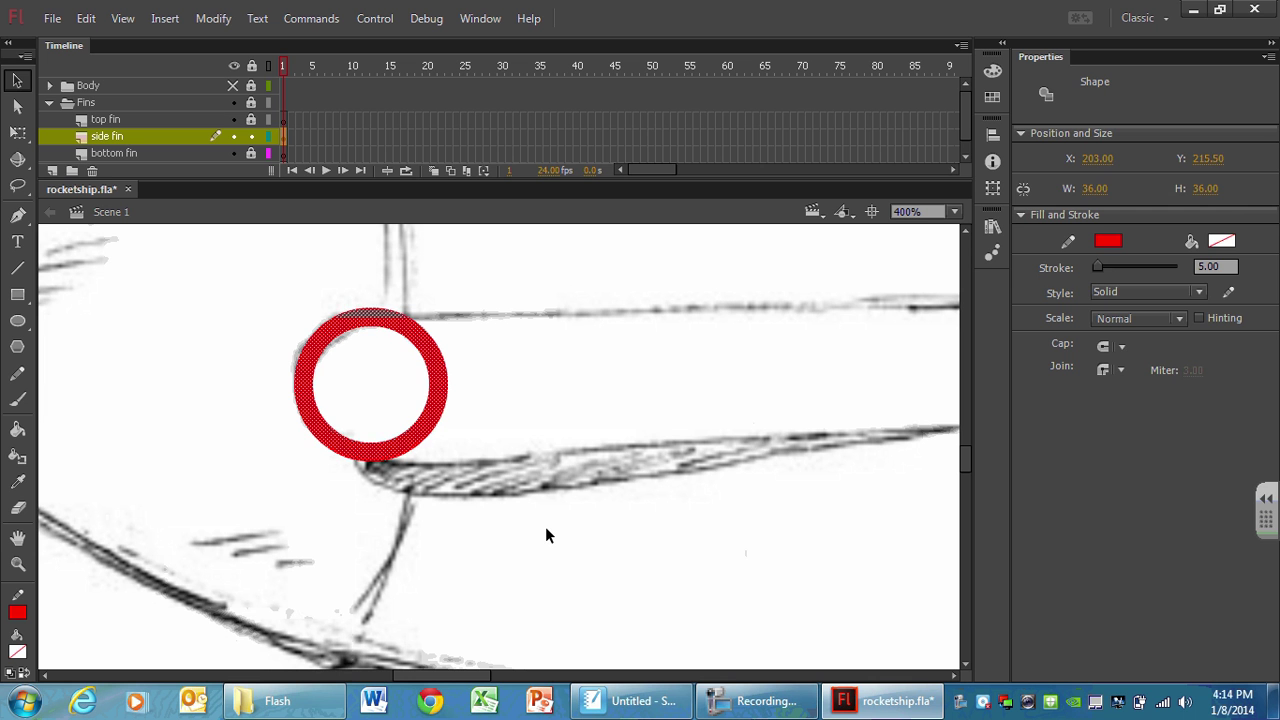
# Delete the right half of the circle, keeping the arc around the fin's rounded front
pyautogui.click(504, 448)
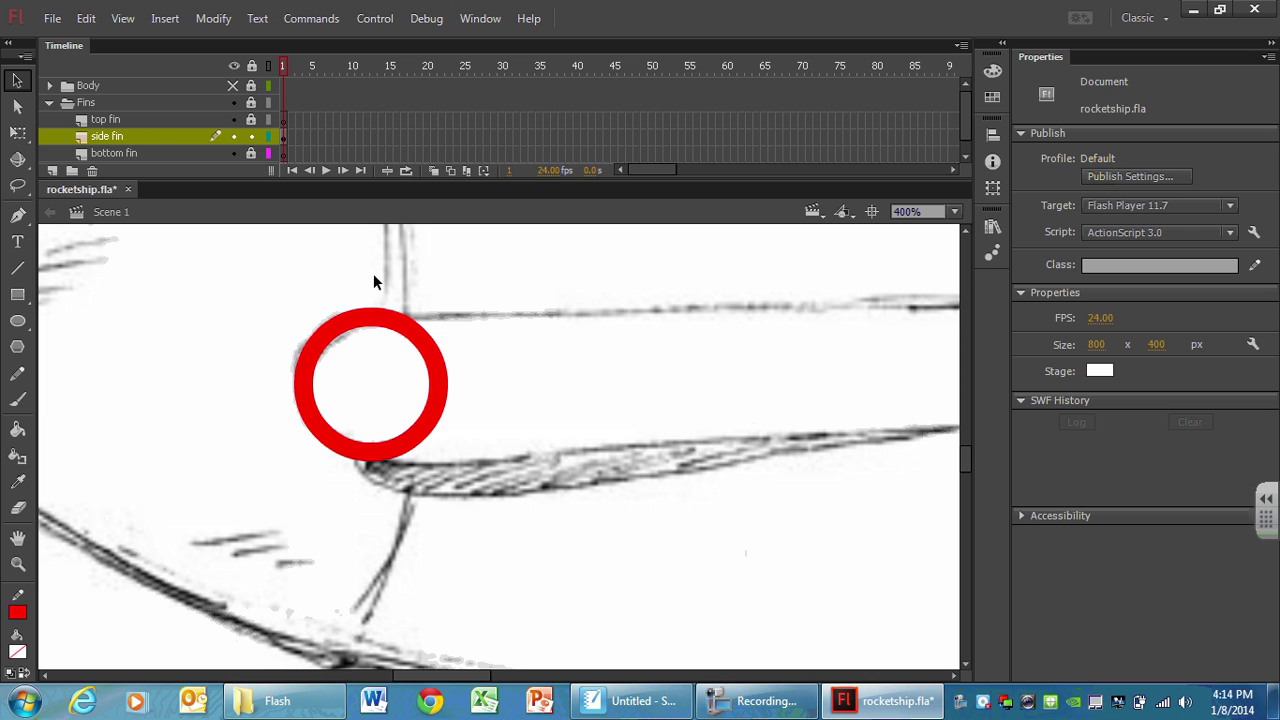
pyautogui.moveTo(374, 276); pyautogui.dragTo(527, 544)
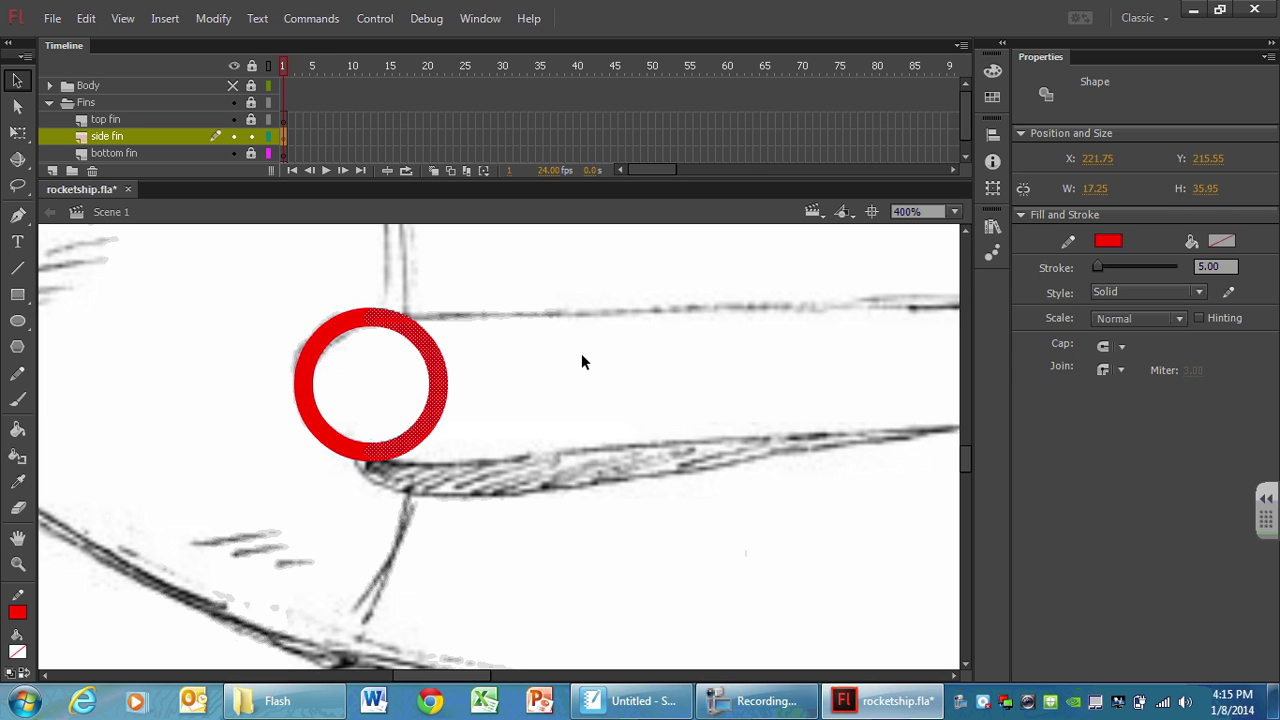
pyautogui.press('Delete')
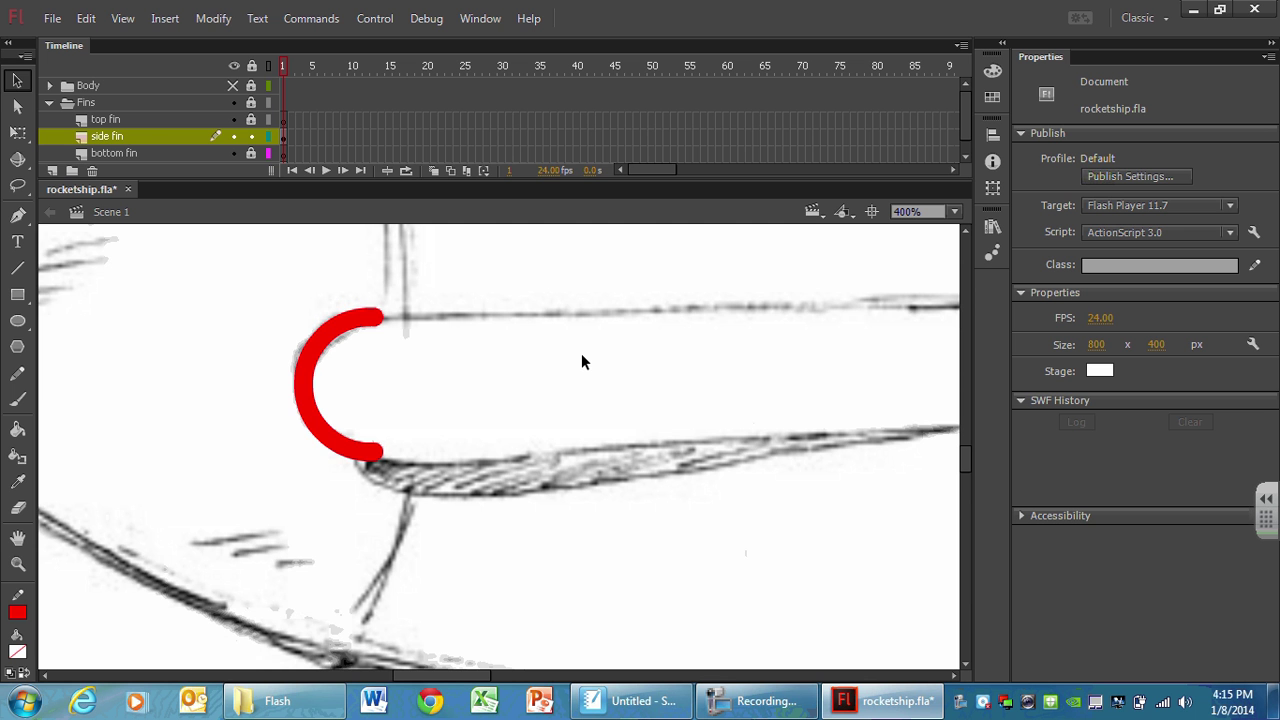
# Draw two straight red lines from the arc's ends to the side fin's pointed tip and bend them to follow the sketch
pyautogui.press('h')
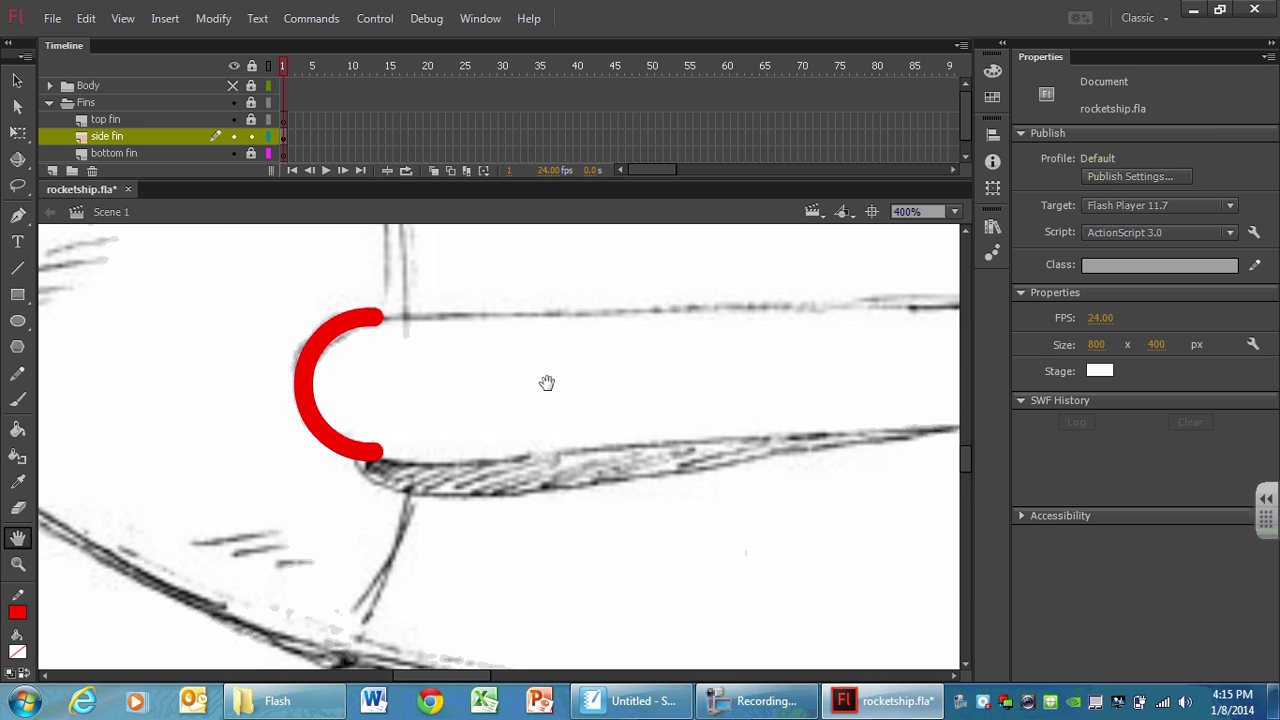
pyautogui.moveTo(585, 375); pyautogui.dragTo(336, 388)
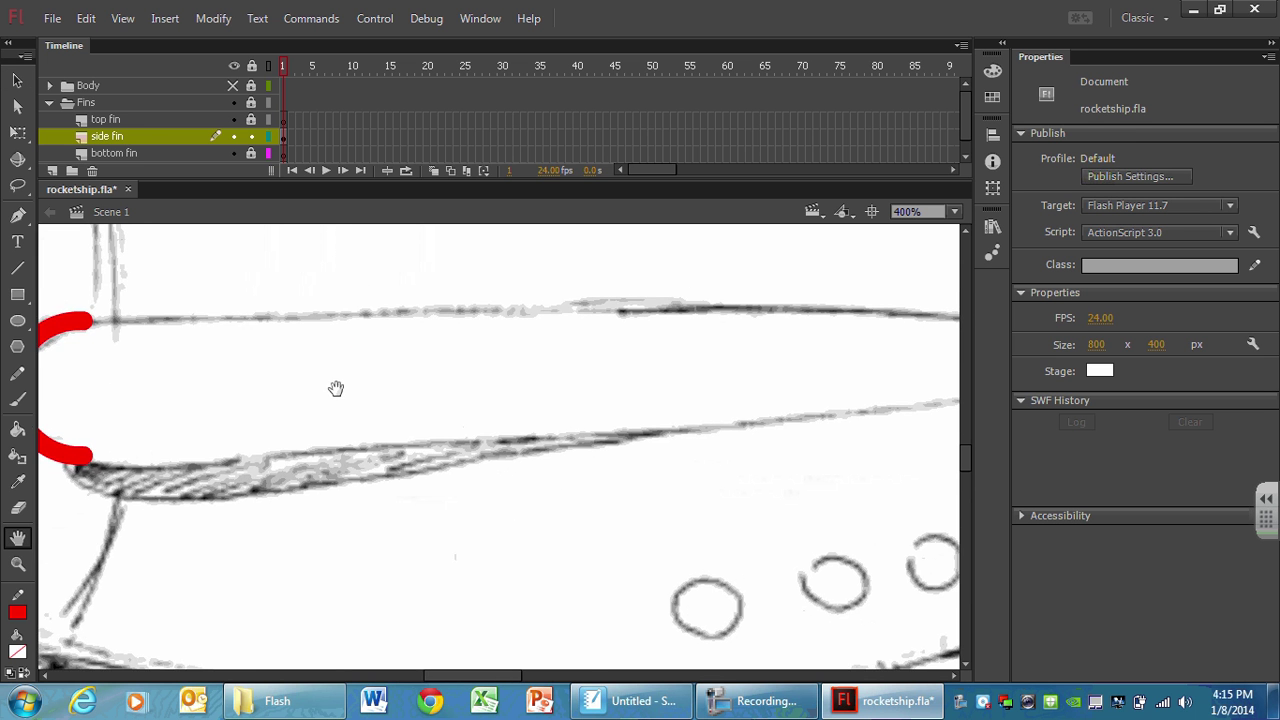
pyautogui.hotkey('ctrl', '-')
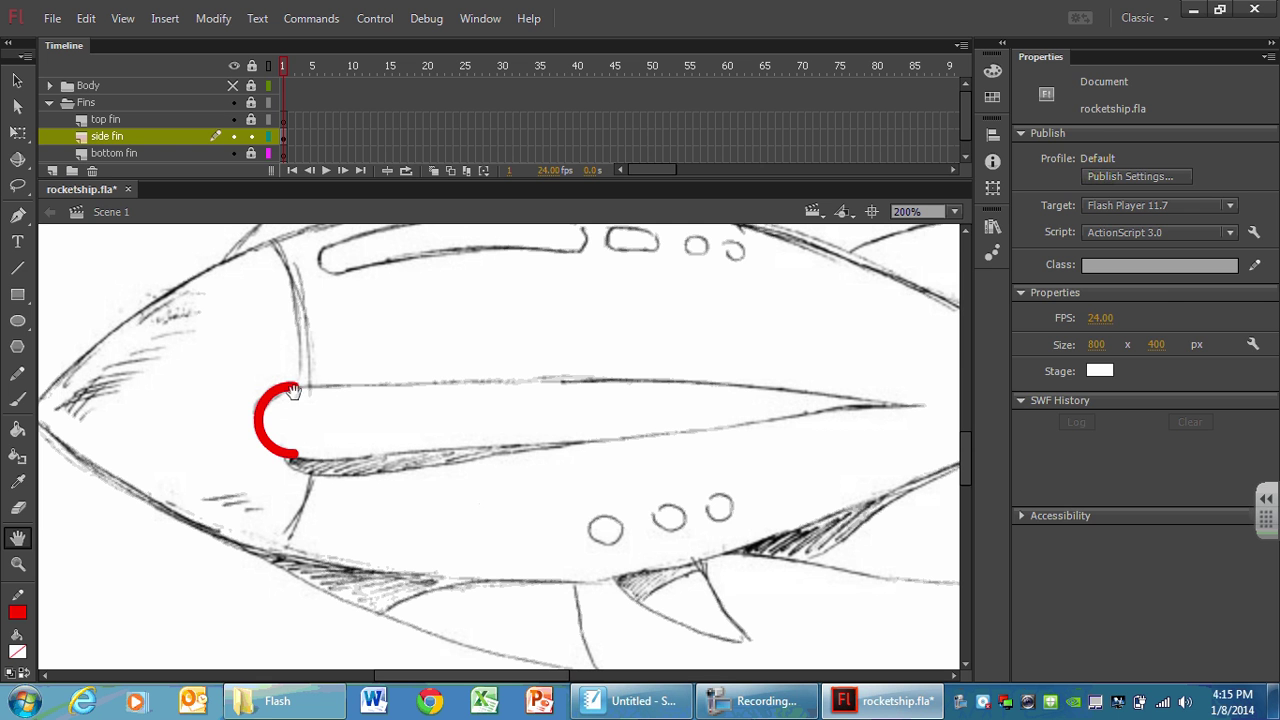
pyautogui.click(16, 269)
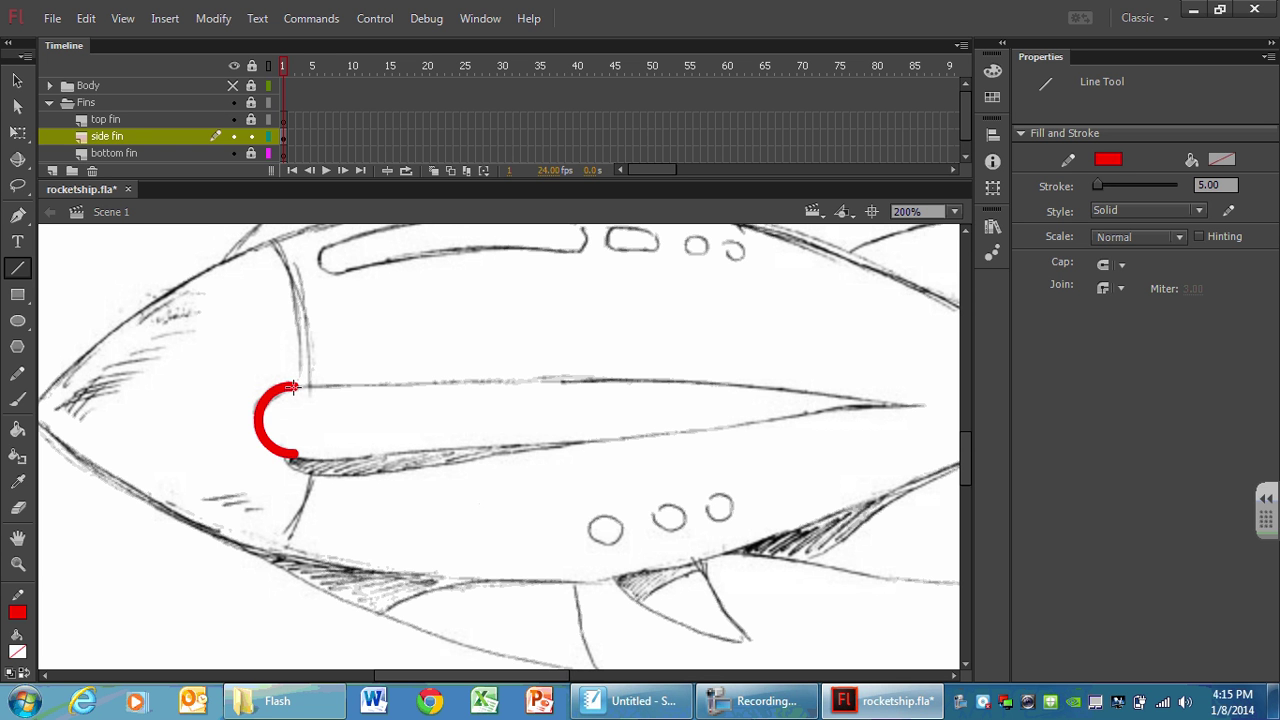
pyautogui.moveTo(291, 387)
pyautogui.mouseDown()
pyautogui.moveTo(894, 417)
pyautogui.moveTo(920, 403)
pyautogui.moveTo(292, 456)
pyautogui.mouseUp()
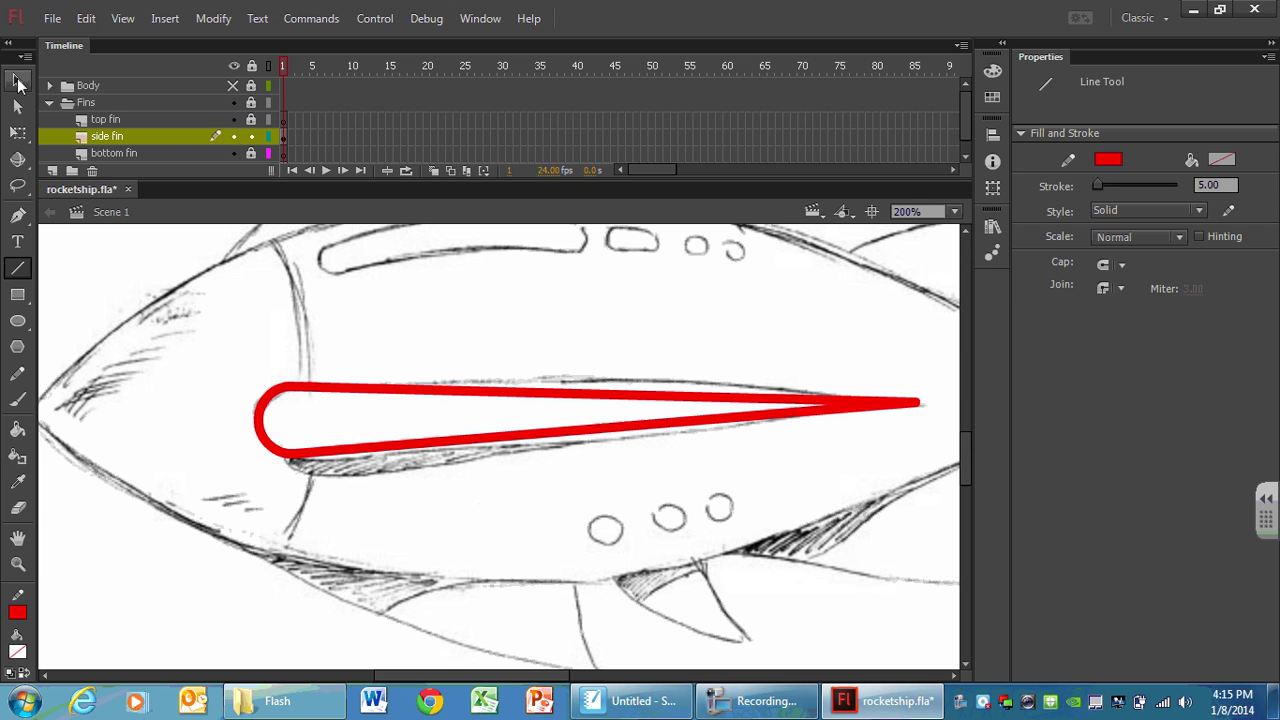
pyautogui.click(17, 83)
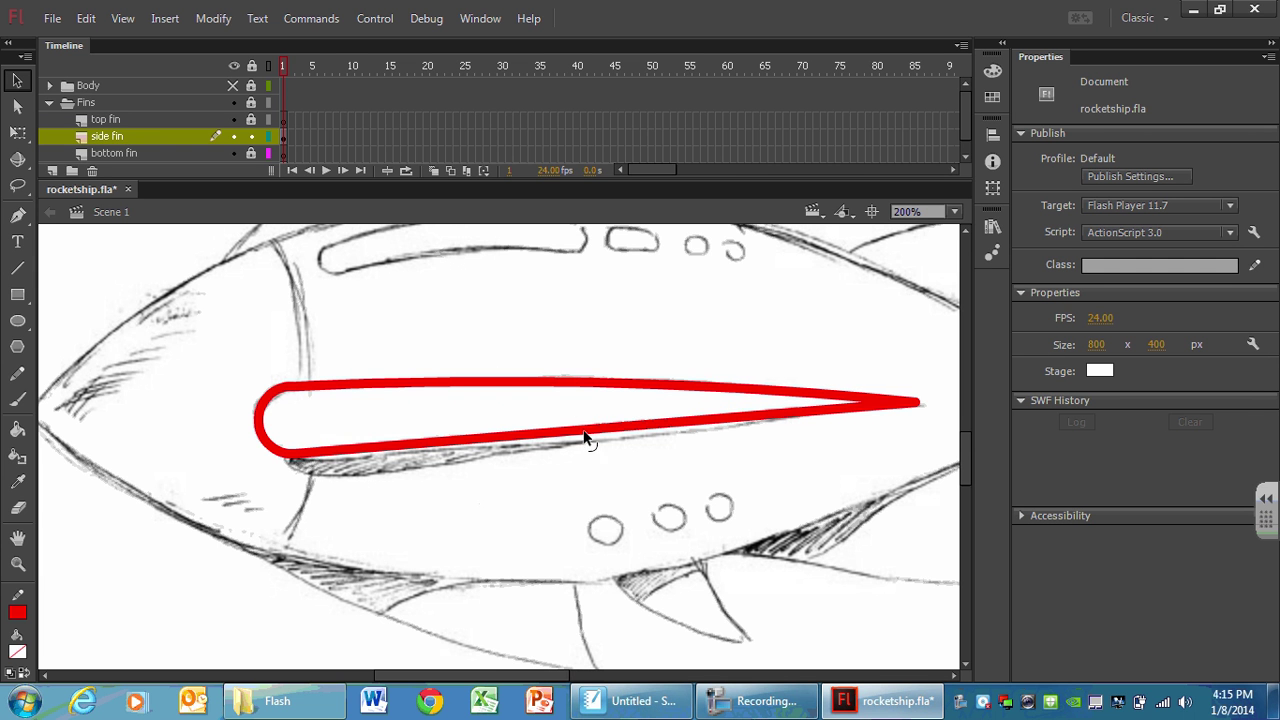
pyautogui.moveTo(589, 436); pyautogui.dragTo(591, 446)
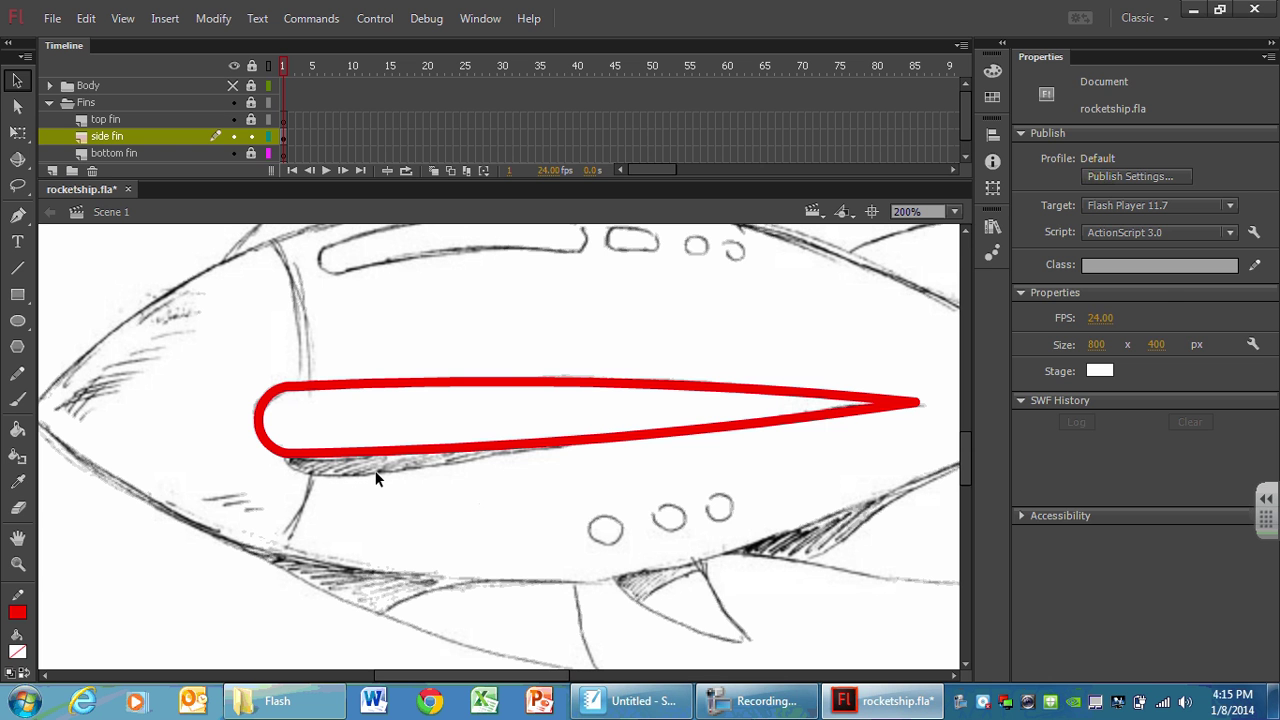
# Fill the side fin's outline with teal as a test, and delete that fill
pyautogui.click(16, 430)
pyautogui.click(475, 421)
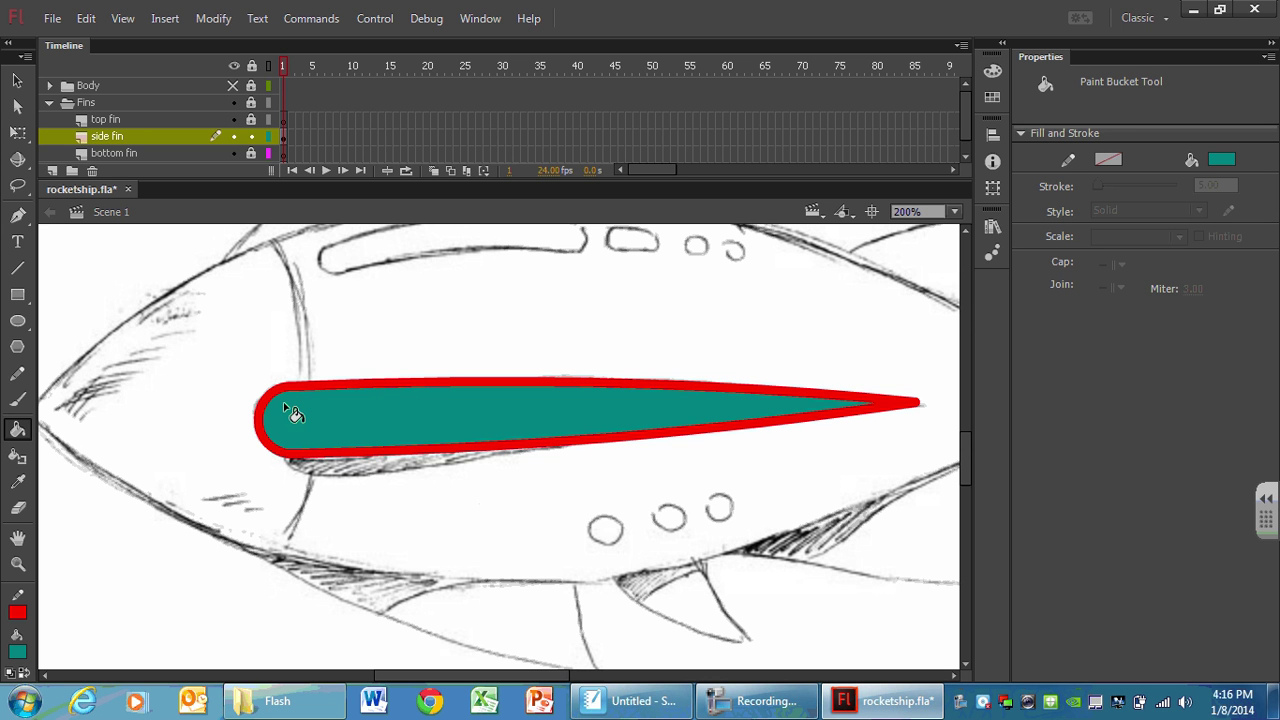
pyautogui.click(17, 82)
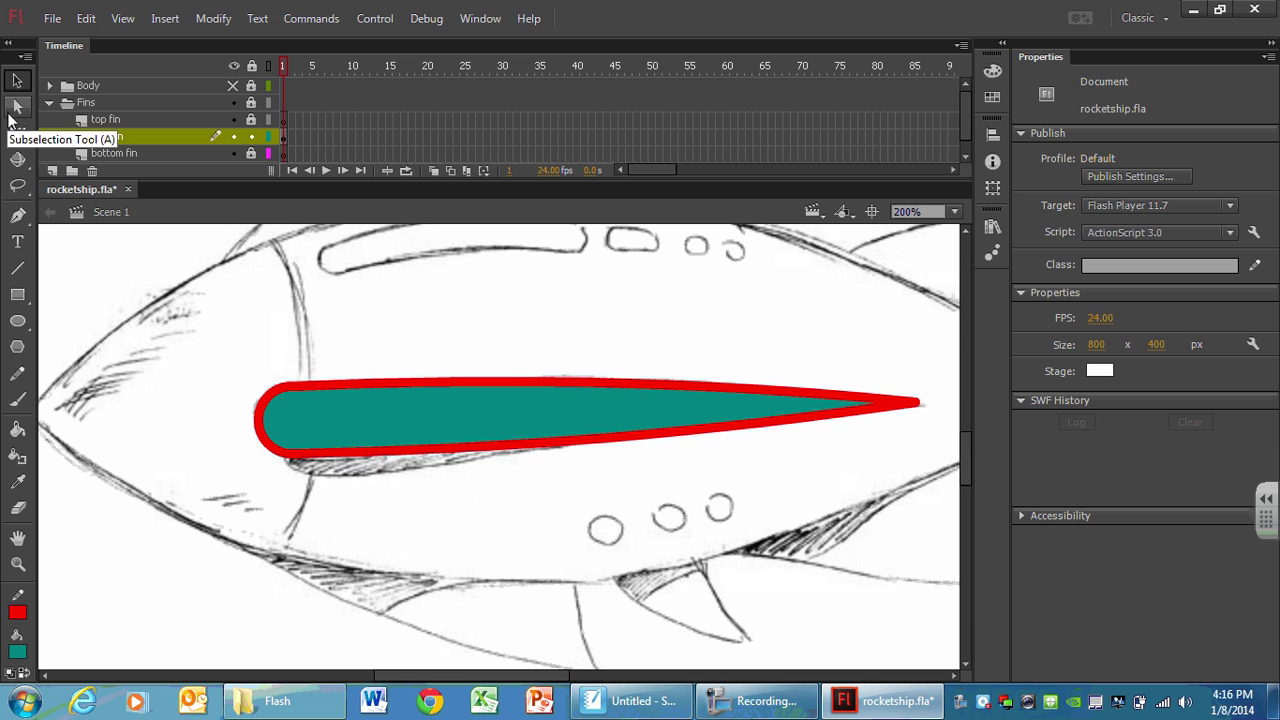
pyautogui.click(372, 410)
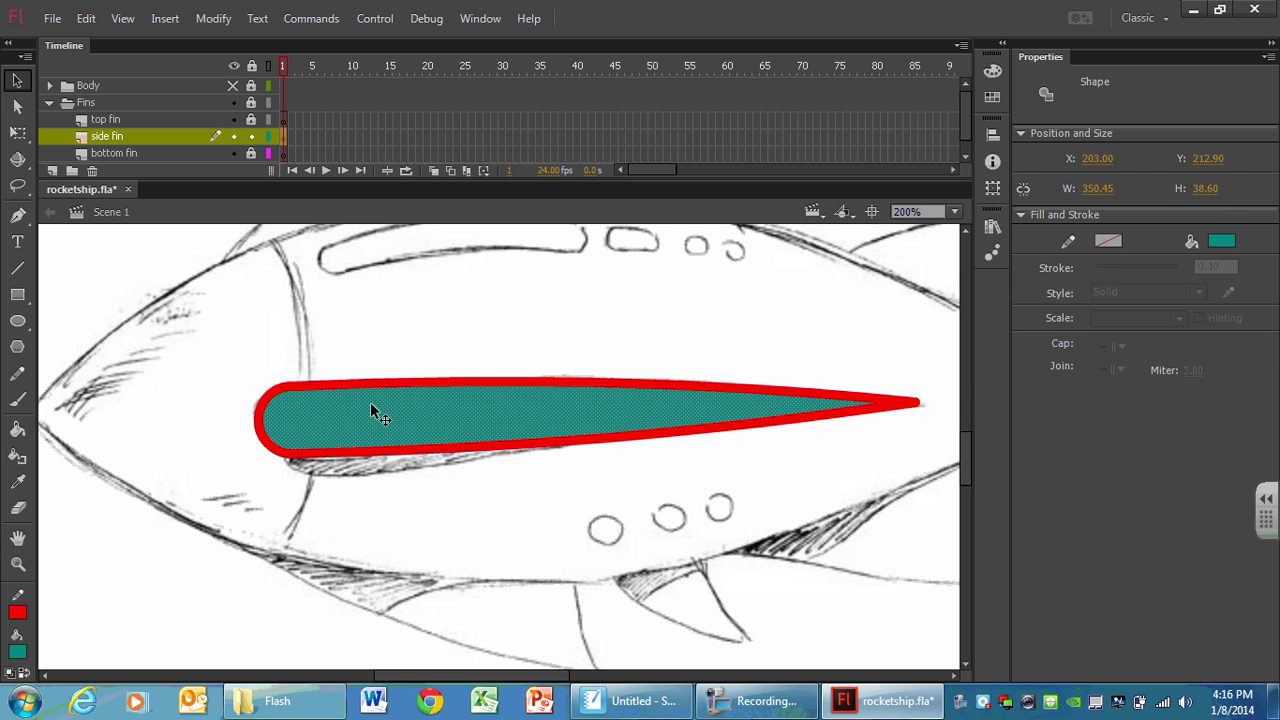
pyautogui.press('Delete')
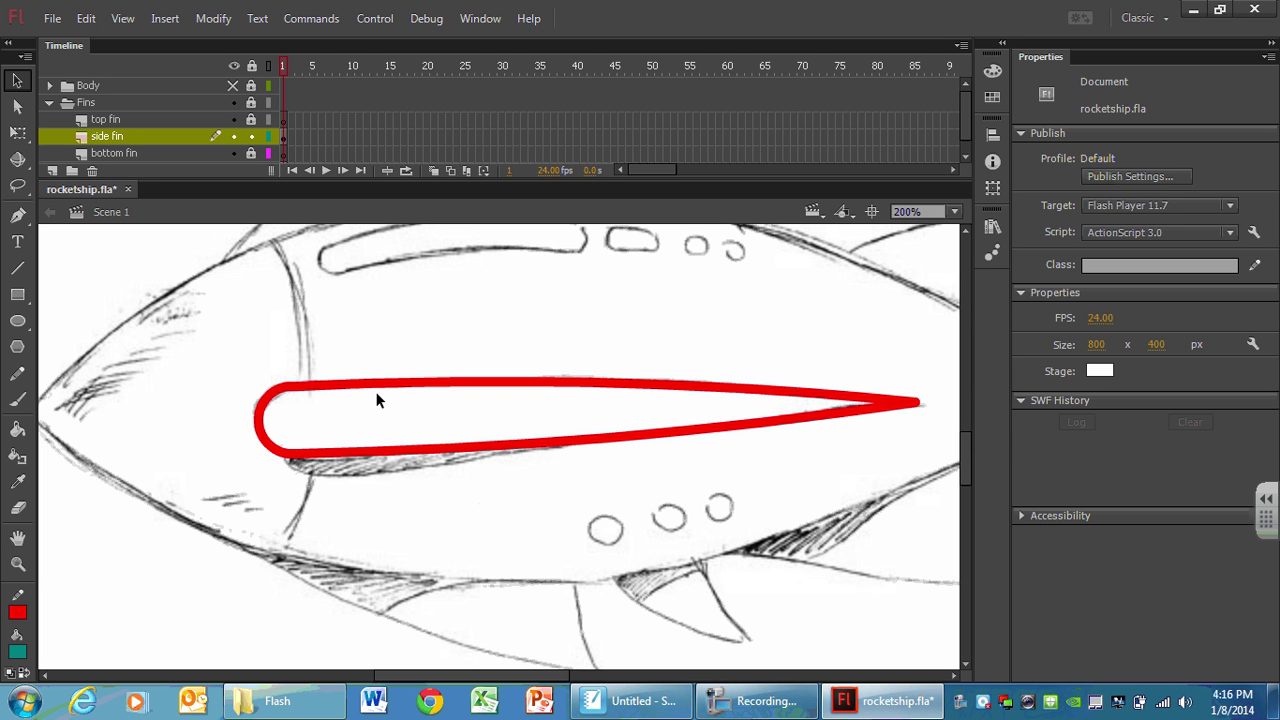
# Save the rocketship.fla document
pyautogui.hotkey('ctrl', 's')
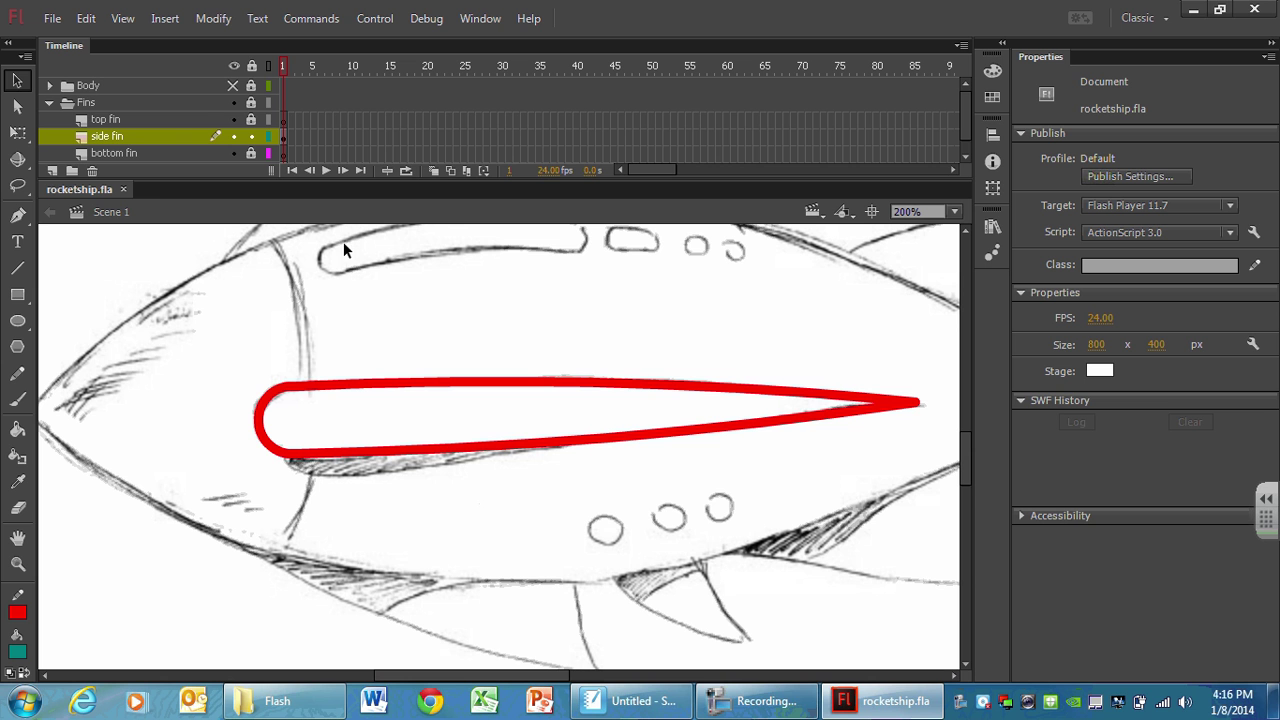
pyautogui.click(755, 701)
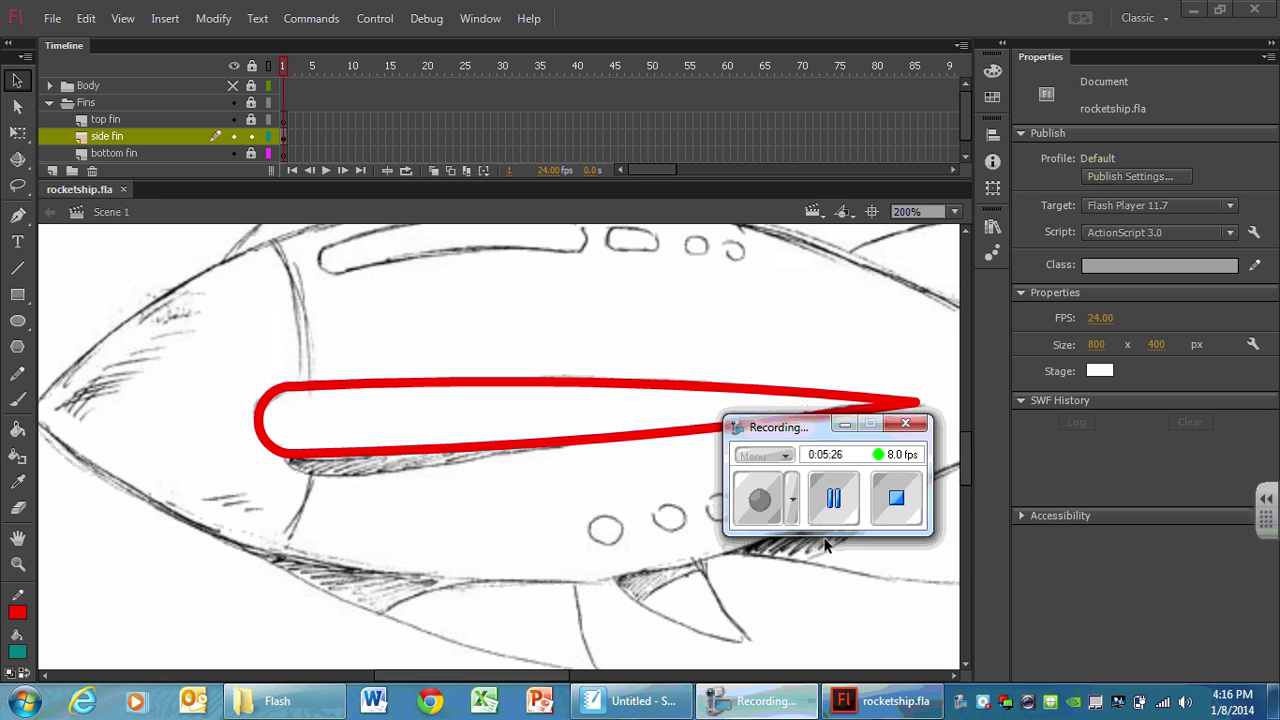